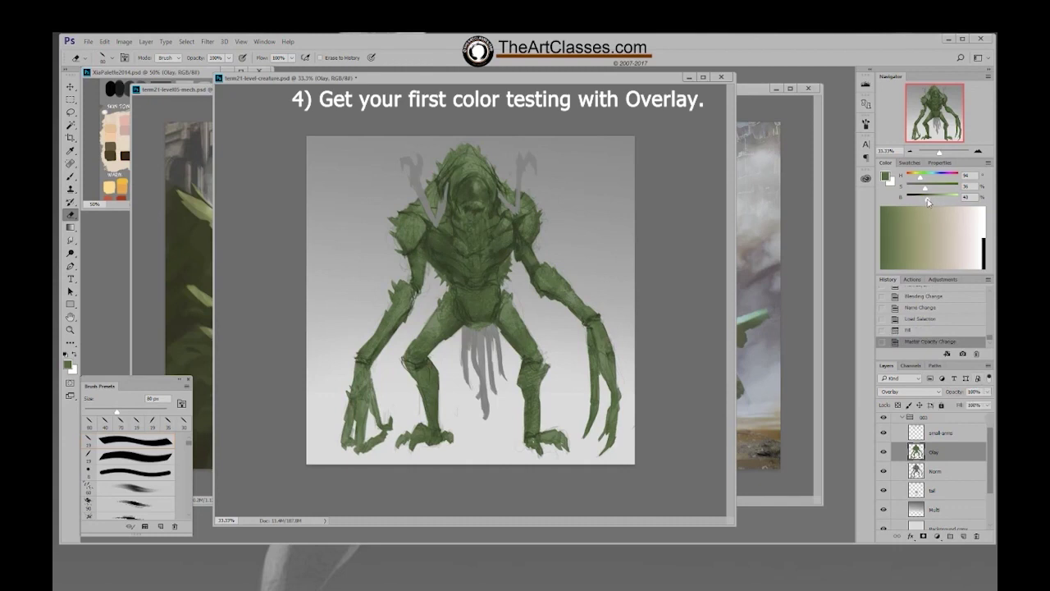
Select the body's shape from its Overlay layer, fill it with the adjusted green, and hide the selection outline
{"action": "left_click", "coordinate": [916, 451], "text": "ctrl"}
{"action": "key", "text": "alt+BackSpace"}
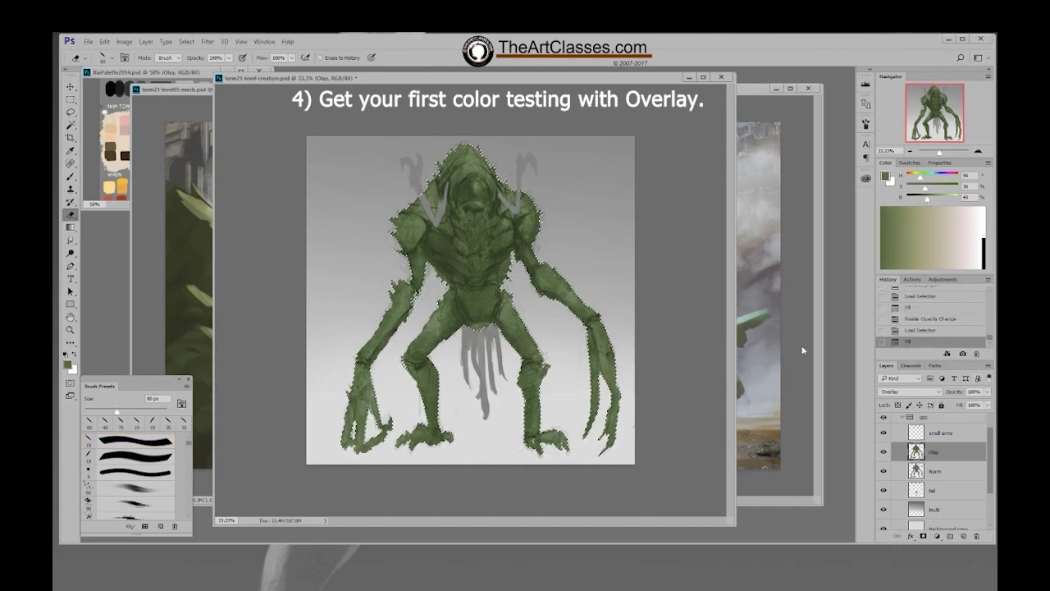
{"action": "key", "text": "ctrl+h"}
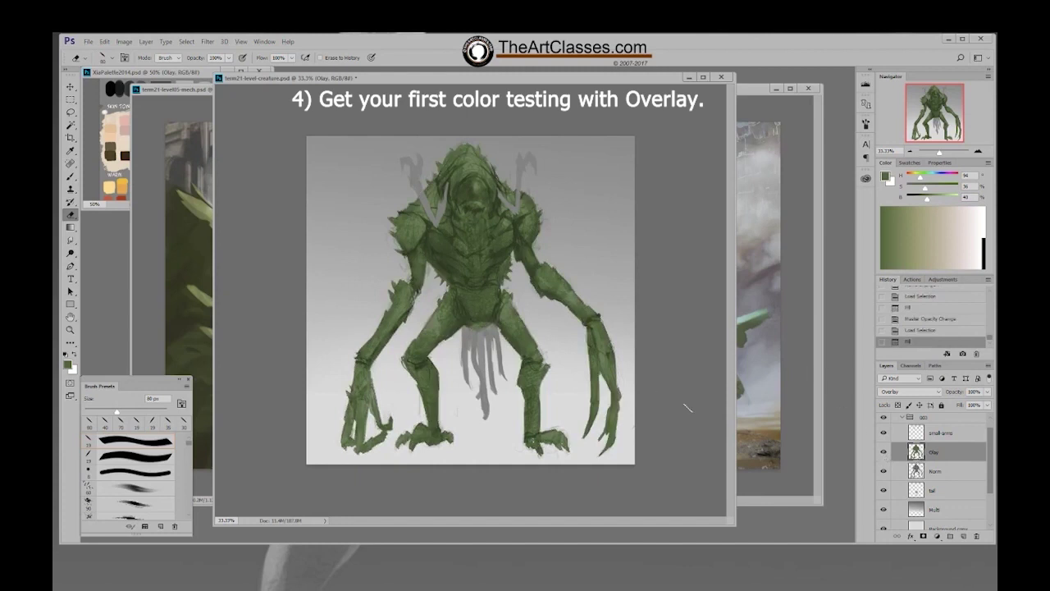
Erase the green from both large hands and the mouth on the Overlay layer at 80% eraser opacity
{"action": "key", "text": "8"}
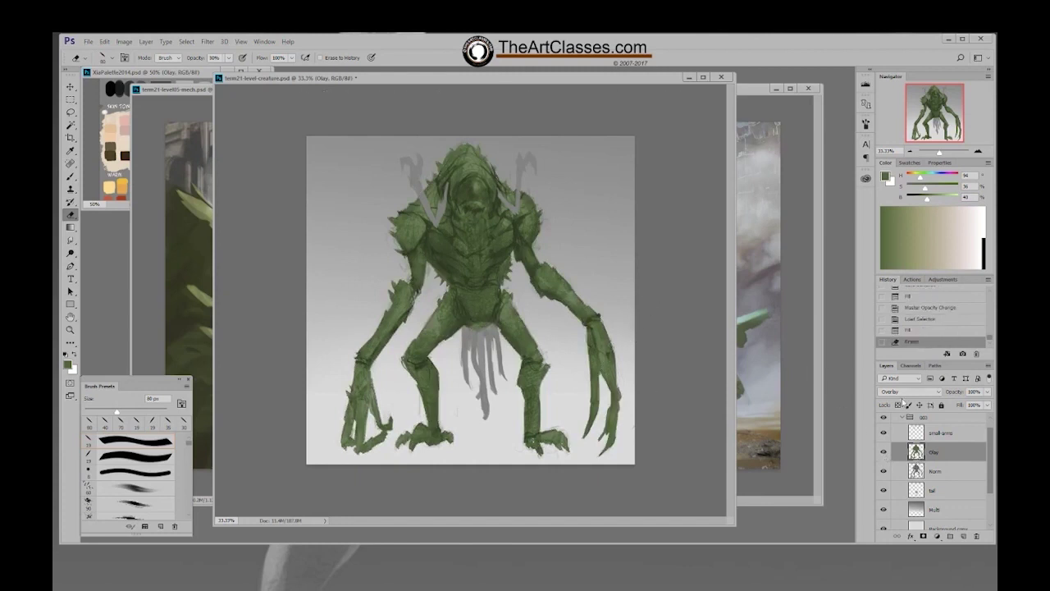
{"action": "left_click_drag", "start_coordinate": [607, 344], "coordinate": [587, 443]}
{"action": "left_click_drag", "start_coordinate": [361, 385], "coordinate": [365, 434]}
{"action": "key", "text": "bracketleft"}
{"action": "key", "text": "bracketleft"}
{"action": "key", "text": "bracketleft"}
{"action": "key", "text": "bracketleft"}
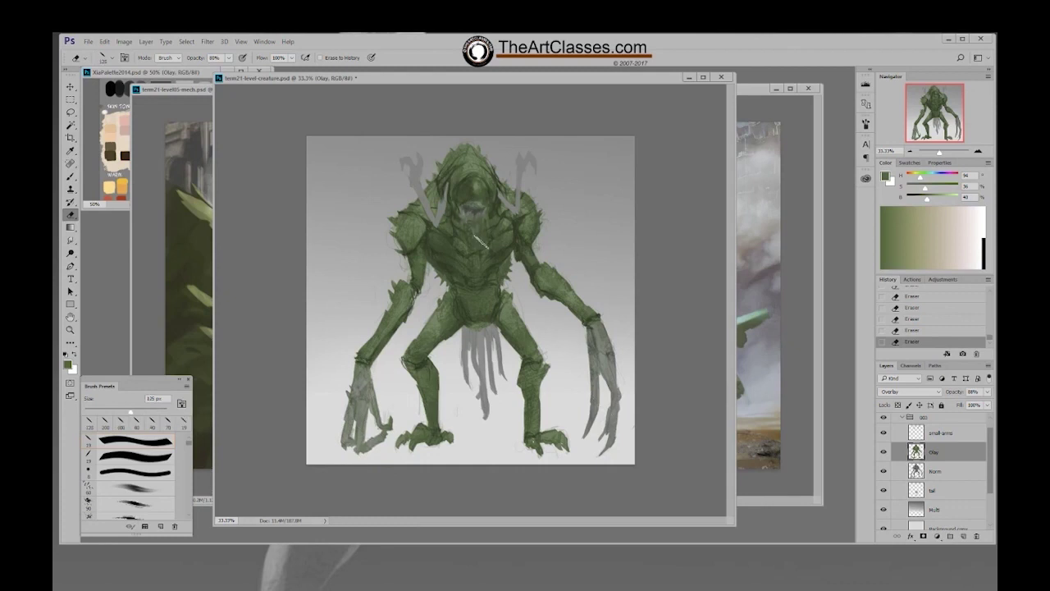
Paint both large hands and the mouth with a pale pink skin tone picked from the palette document
{"action": "key", "text": "b"}
{"action": "left_click", "coordinate": [129, 115]}
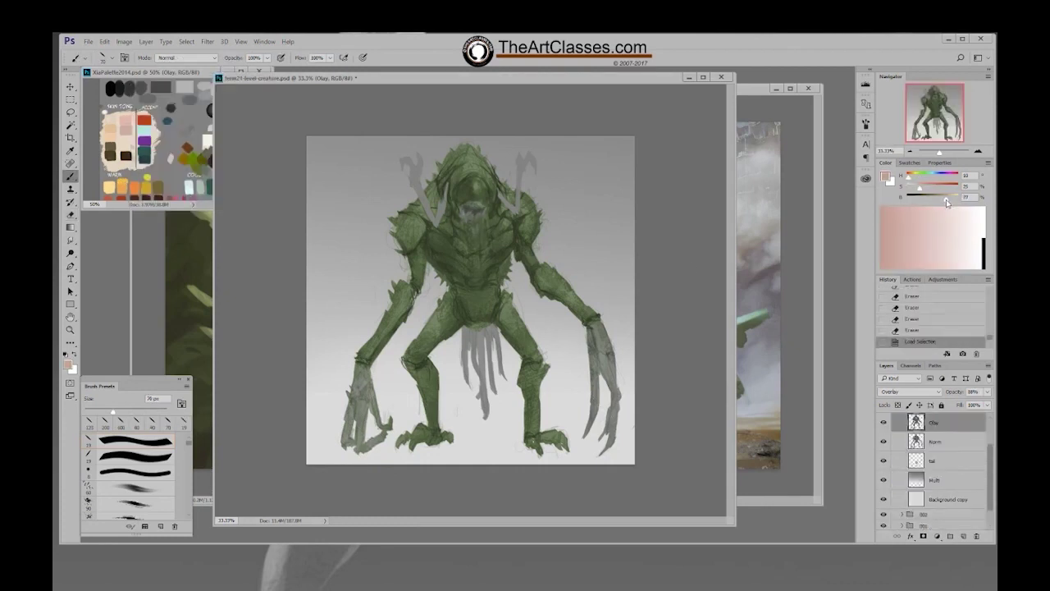
{"action": "left_click_drag", "start_coordinate": [603, 329], "coordinate": [611, 443]}
{"action": "mouse_move", "coordinate": [365, 369]}
{"action": "left_mouse_down"}
{"action": "mouse_move", "coordinate": [374, 447]}
{"action": "mouse_move", "coordinate": [385, 435]}
{"action": "left_mouse_up"}
{"action": "key", "text": "bracketleft"}
{"action": "key", "text": "bracketleft"}
{"action": "key", "text": "bracketleft"}
{"action": "key", "text": "bracketleft"}
{"action": "key", "text": "bracketleft"}
{"action": "key", "text": "bracketleft"}
{"action": "key", "text": "bracketleft"}
{"action": "key", "text": "bracketleft"}
{"action": "key", "text": "bracketleft"}
{"action": "left_click_drag", "start_coordinate": [466, 205], "coordinate": [483, 210]}
Darken the claw tips of both large hands with a dark brown from the palette and save the document
{"action": "left_click", "coordinate": [141, 157], "text": "alt"}
{"action": "left_click_drag", "start_coordinate": [389, 420], "coordinate": [383, 442]}
{"action": "left_click_drag", "start_coordinate": [610, 440], "coordinate": [608, 449]}
{"action": "left_click_drag", "start_coordinate": [588, 428], "coordinate": [584, 438]}
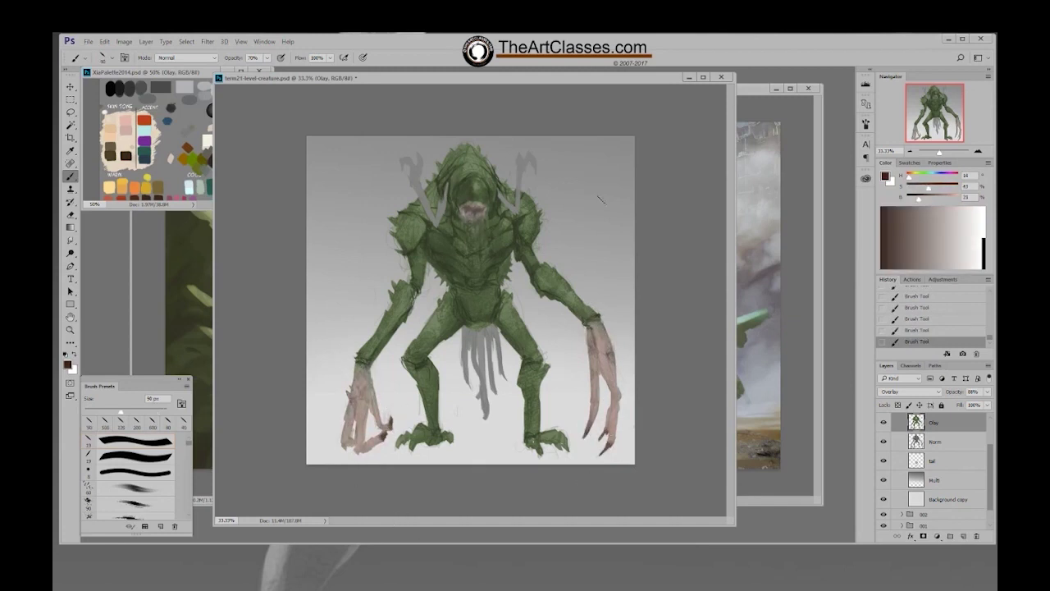
{"action": "key", "text": "ctrl+s"}
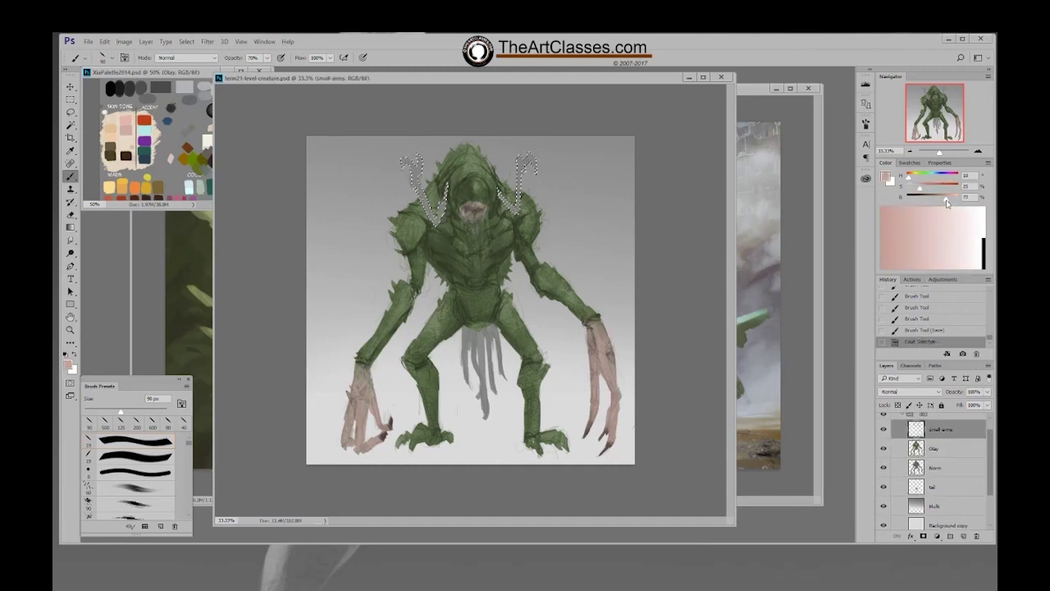
Paint the small arms' hands pink on their own Overlay layer and lower the opacity of the body's Overlay layer
{"action": "left_click_drag", "start_coordinate": [525, 156], "coordinate": [533, 168]}
{"action": "left_click_drag", "start_coordinate": [414, 164], "coordinate": [435, 217]}
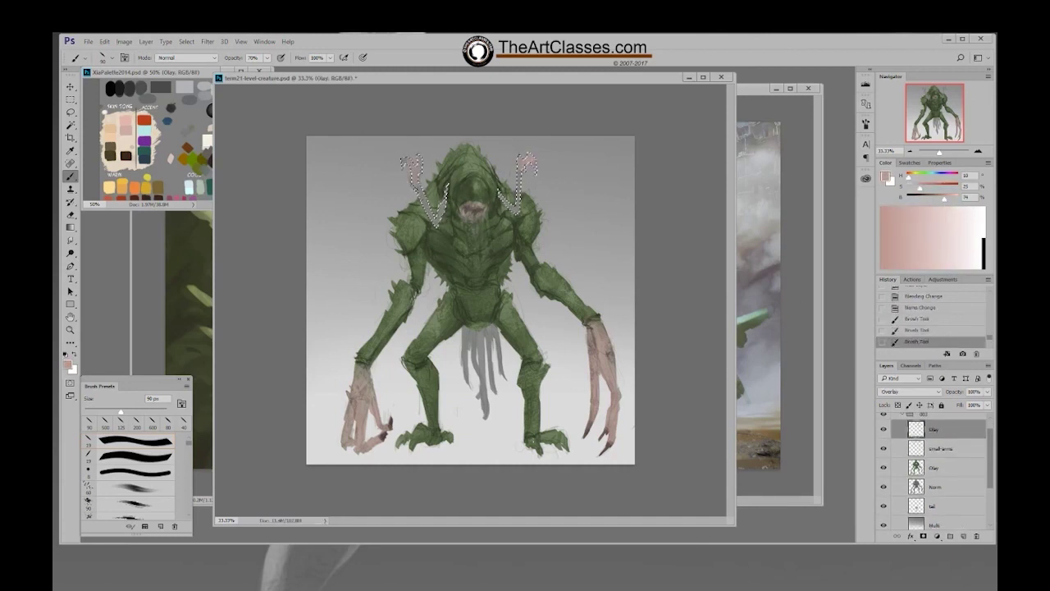
{"action": "left_click", "coordinate": [935, 467]}
{"action": "left_click", "coordinate": [987, 391]}
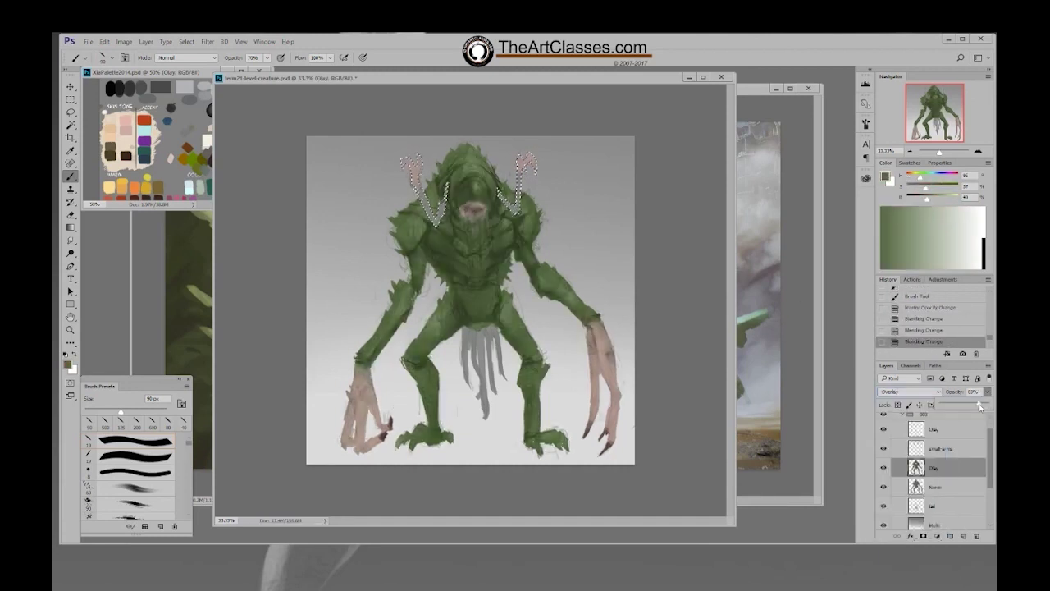
Finish coloring the small arms on their Overlay layer with green limbs and dark claw tips, and save the document
{"action": "left_click", "coordinate": [933, 428]}
{"action": "left_click_drag", "start_coordinate": [415, 189], "coordinate": [443, 226]}
{"action": "key", "text": "ctrl+d"}
{"action": "left_click_drag", "start_coordinate": [517, 160], "coordinate": [522, 208]}
{"action": "left_click", "coordinate": [515, 197], "text": "alt"}
{"action": "key", "text": "["}
{"action": "key", "text": "["}
{"action": "key", "text": "["}
{"action": "key", "text": "["}
{"action": "key", "text": "ctrl+s"}
Paint the hanging tail strands dark red on a new Overlay layer and move that layer below the body layers
{"action": "key", "text": "ctrl+shift+alt+n"}
{"action": "key", "text": "]"}
{"action": "key", "text": "]"}
{"action": "key", "text": "]"}
{"action": "key", "text": "]"}
{"action": "key", "text": "]"}
{"action": "key", "text": "]"}
{"action": "key", "text": "]"}
{"action": "key", "text": "]"}
{"action": "key", "text": "]"}
{"action": "mouse_move", "coordinate": [492, 328]}
{"action": "left_mouse_down"}
{"action": "mouse_move", "coordinate": [479, 423]}
{"action": "mouse_move", "coordinate": [492, 418]}
{"action": "left_mouse_up"}
{"action": "left_click_drag", "start_coordinate": [942, 448], "coordinate": [939, 515]}
Darken the groin just above the tail on the body's Overlay layer and save the document
{"action": "left_click", "coordinate": [936, 467]}
{"action": "key", "text": "bracketleft"}
{"action": "key", "text": "bracketleft"}
{"action": "key", "text": "bracketleft"}
{"action": "key", "text": "bracketleft"}
{"action": "key", "text": "bracketleft"}
{"action": "key", "text": "bracketleft"}
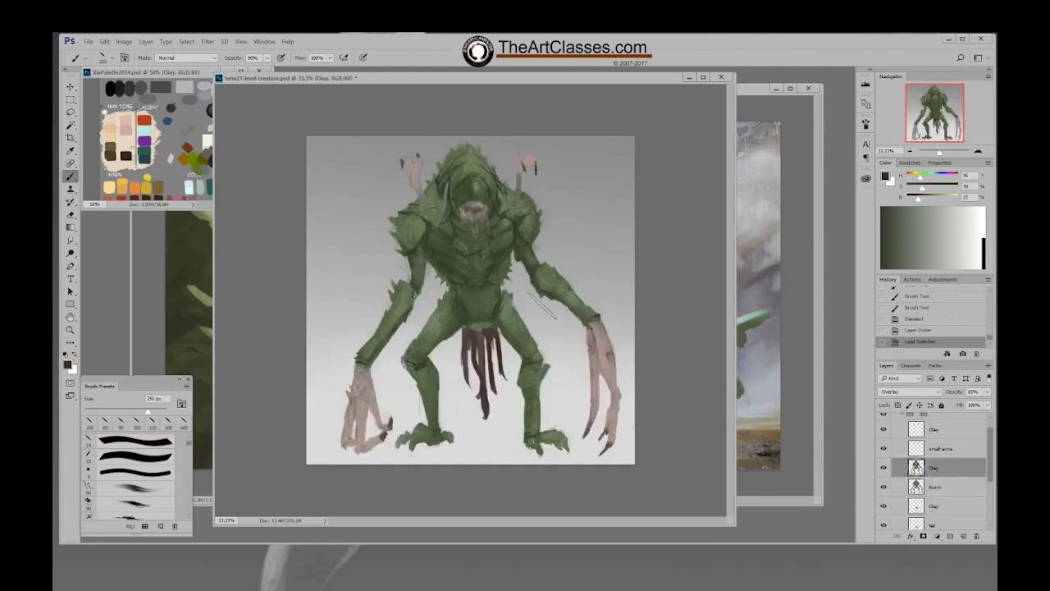
{"action": "left_click_drag", "start_coordinate": [472, 325], "coordinate": [489, 322]}
{"action": "scroll", "coordinate": [944, 447], "scroll_direction": "up", "scroll_amount": 1}
{"action": "left_click", "coordinate": [935, 444]}
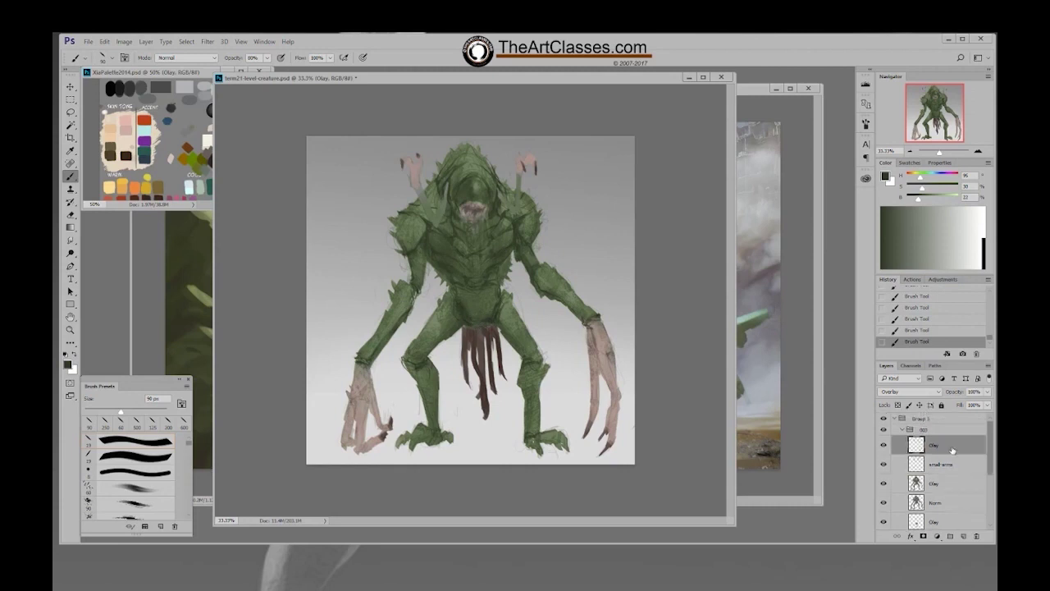
{"action": "key", "text": "ctrl+s"}
Add a Color Balance adjustment layer that shifts the greens to olive and the grey background to pink
{"action": "left_click", "coordinate": [145, 41]}
{"action": "mouse_move", "coordinate": [196, 168]}
{"action": "left_click", "coordinate": [282, 228]}
{"action": "key", "text": "Return"}
{"action": "left_click_drag", "start_coordinate": [917, 201], "coordinate": [912, 236]}
{"action": "mouse_move", "coordinate": [923, 202]}
{"action": "left_mouse_down"}
{"action": "mouse_move", "coordinate": [920, 249]}
{"action": "mouse_move", "coordinate": [918, 218]}
{"action": "mouse_move", "coordinate": [920, 233]}
{"action": "left_mouse_up"}
{"action": "left_click", "coordinate": [939, 192]}
{"action": "left_click", "coordinate": [931, 182]}
{"action": "left_click", "coordinate": [931, 192]}
{"action": "left_click", "coordinate": [916, 217]}
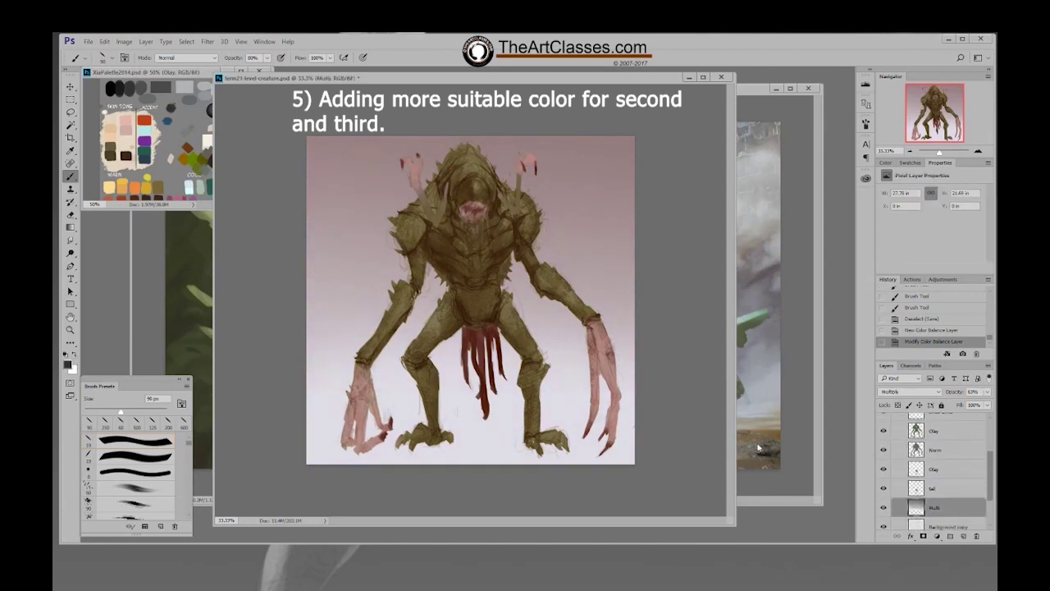
Stretch the background gradient layer to the full canvas height and trim everything outside the canvas
{"action": "key", "text": "ctrl+t"}
{"action": "key", "text": "Return"}
{"action": "key", "text": "ctrl+a"}
{"action": "key", "text": "i"}
{"action": "key", "text": "b"}
{"action": "key", "text": "ctrl+d"}
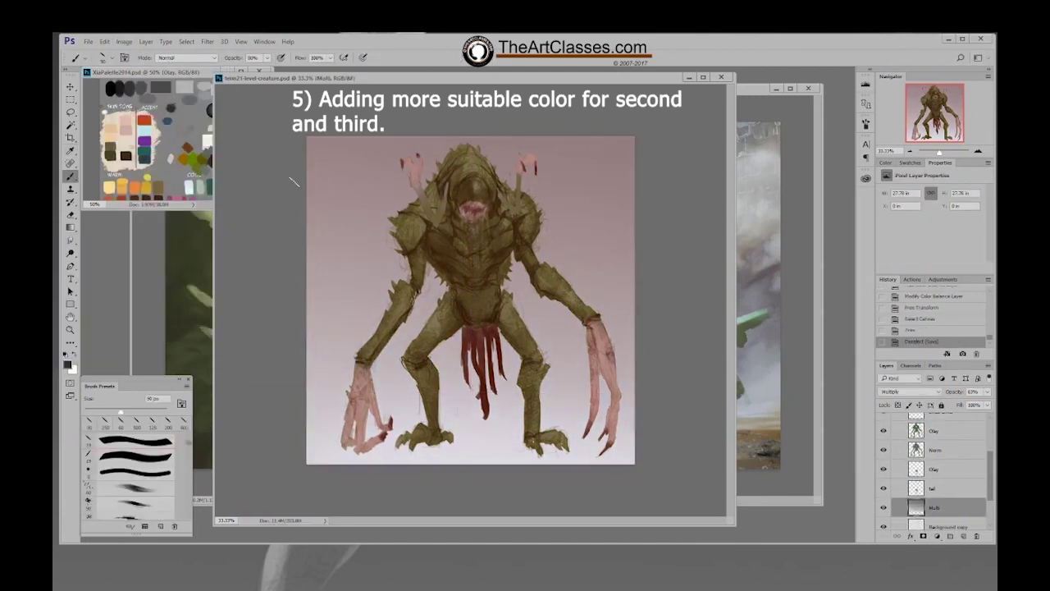
Hide the Color Balance layer and softly brush reddish brown over the large hands on the body's Overlay layer
{"action": "scroll", "coordinate": [971, 486], "scroll_direction": "up", "scroll_amount": 3}
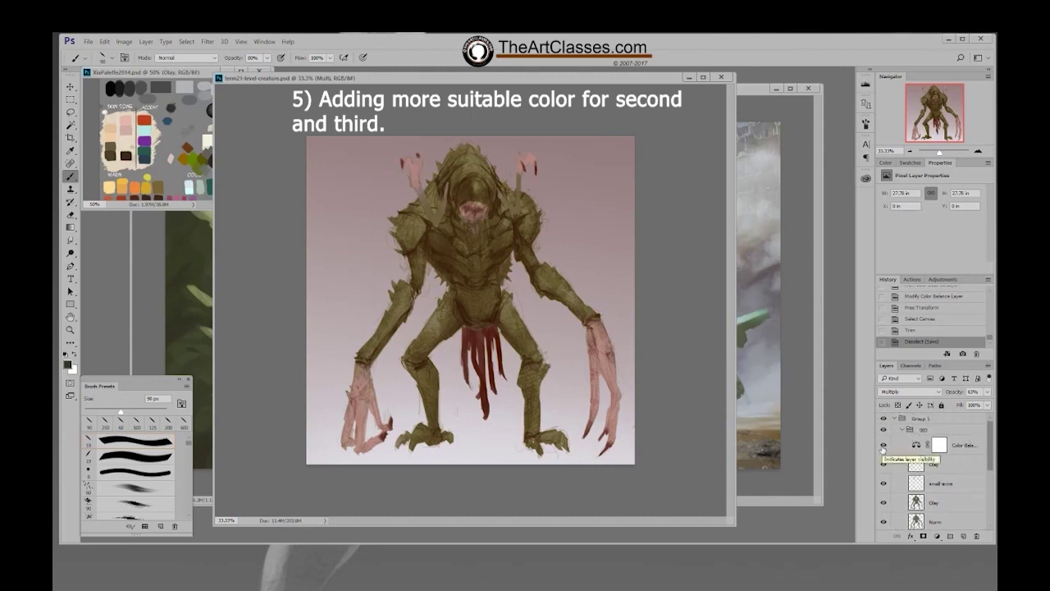
{"action": "left_click", "coordinate": [883, 445]}
{"action": "scroll", "coordinate": [944, 475], "scroll_direction": "down", "scroll_amount": 3}
{"action": "scroll", "coordinate": [943, 469], "scroll_direction": "up", "scroll_amount": 2}
{"action": "left_click", "coordinate": [935, 454]}
{"action": "left_click_drag", "start_coordinate": [612, 384], "coordinate": [617, 415]}
{"action": "left_click_drag", "start_coordinate": [574, 386], "coordinate": [608, 439]}
{"action": "left_click_drag", "start_coordinate": [605, 369], "coordinate": [619, 417]}
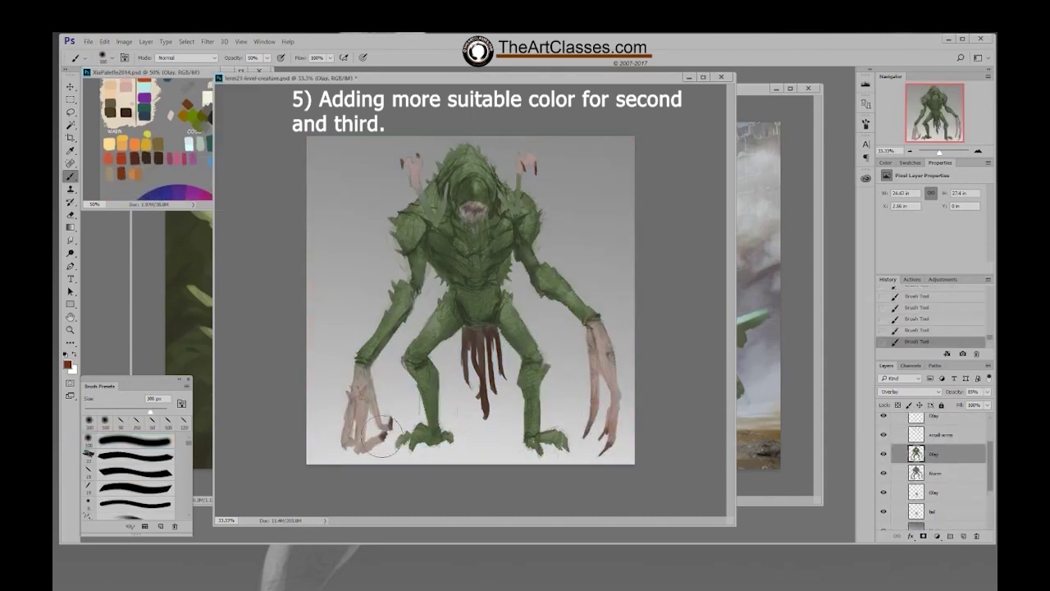
Select the small arms from their Overlay layer and softly brush reddish brown over their hands
{"action": "left_click", "coordinate": [935, 416]}
{"action": "left_click", "coordinate": [915, 416], "text": "ctrl"}
{"action": "key", "text": "bracketleft"}
{"action": "key", "text": "bracketleft"}
{"action": "key", "text": "bracketleft"}
{"action": "key", "text": "bracketleft"}
{"action": "key", "text": "bracketleft"}
{"action": "key", "text": "bracketleft"}
{"action": "left_click_drag", "start_coordinate": [505, 197], "coordinate": [531, 165]}
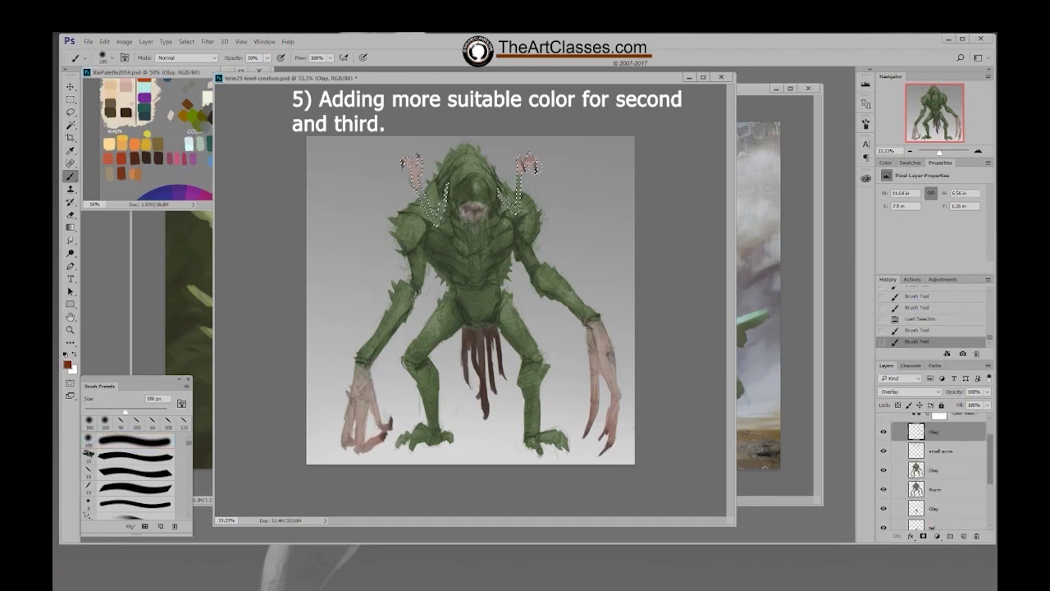
{"action": "left_click_drag", "start_coordinate": [406, 158], "coordinate": [420, 172]}
Clear the selection and duplicate the 003 group
{"action": "left_click", "coordinate": [902, 429]}
{"action": "key", "text": "ctrl+d"}
{"action": "right_click", "coordinate": [903, 430]}
{"action": "left_click", "coordinate": [938, 134]}
{"action": "scroll", "coordinate": [886, 439], "scroll_direction": "down", "scroll_amount": 3}
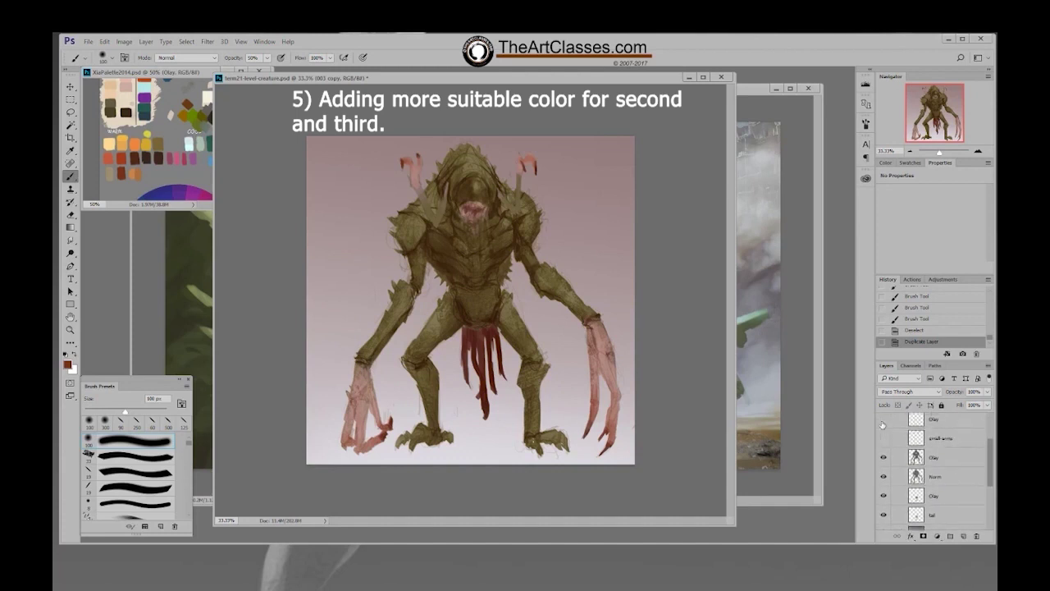
Hide the small arms and their Overlay layer in the duplicated group and erase the stray small-arm paint beside the head
{"action": "left_click_drag", "start_coordinate": [883, 438], "coordinate": [883, 418]}
{"action": "key", "text": "e"}
{"action": "left_click_drag", "start_coordinate": [406, 176], "coordinate": [422, 189]}
{"action": "left_click", "coordinate": [936, 457]}
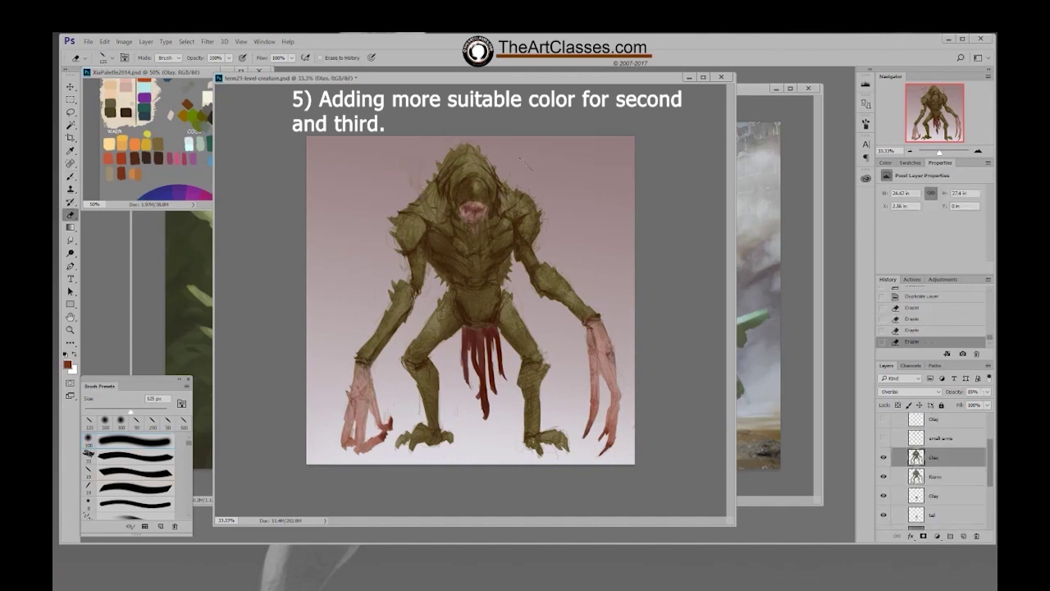
Merge the Overlay layers down into their base layers and name the working group copy body
{"action": "key", "text": "ctrl+e"}
{"action": "key", "text": "ctrl+e"}
{"action": "left_click", "coordinate": [942, 490]}
{"action": "key", "text": "ctrl+e"}
{"action": "key", "text": "ctrl+e"}
{"action": "key", "text": "Return"}
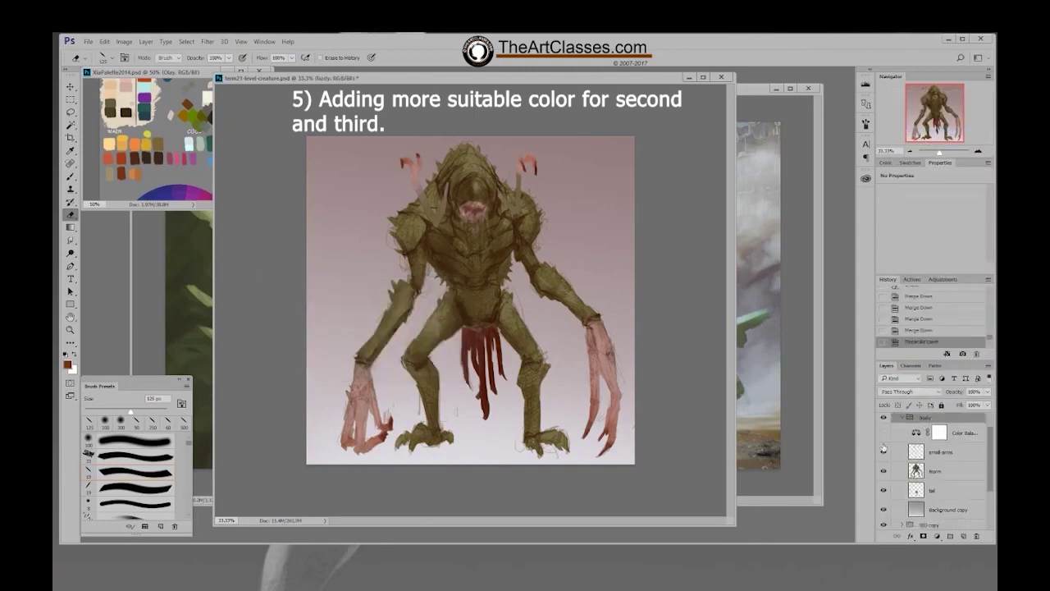
Isolate the body from the small arms and tail and erase the tail remnants from the body layer
{"action": "left_click_drag", "start_coordinate": [883, 452], "coordinate": [883, 490]}
{"action": "left_click", "coordinate": [936, 471]}
{"action": "left_click_drag", "start_coordinate": [492, 332], "coordinate": [499, 361]}
{"action": "key", "text": "bracketleft"}
{"action": "key", "text": "bracketleft"}
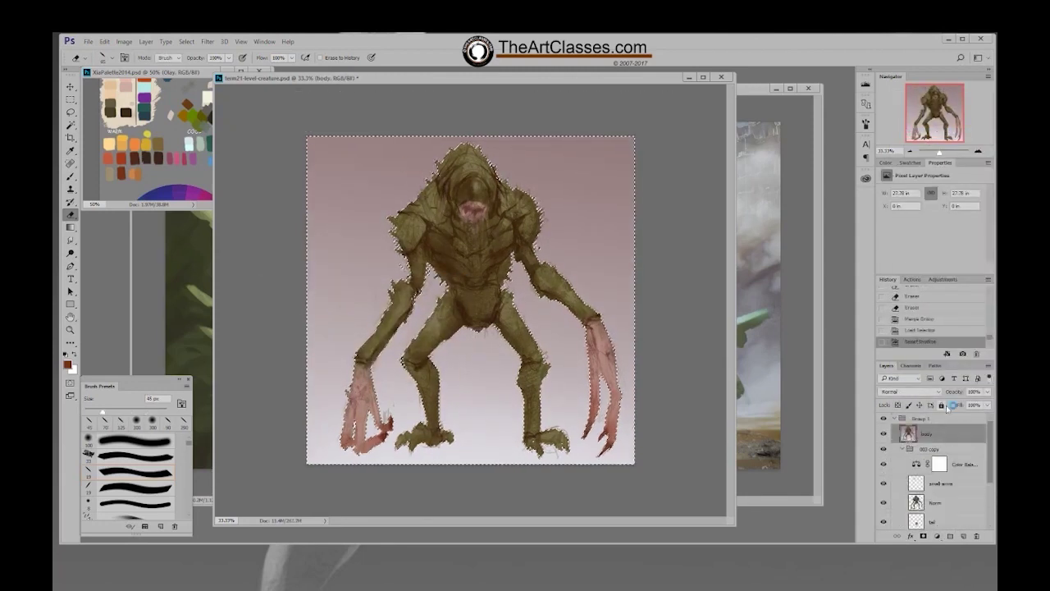
Duplicate the 003 copy group, name the duplicate background, and merge it into a single layer
{"action": "right_click", "coordinate": [901, 451]}
{"action": "key", "text": "ctrl+j"}
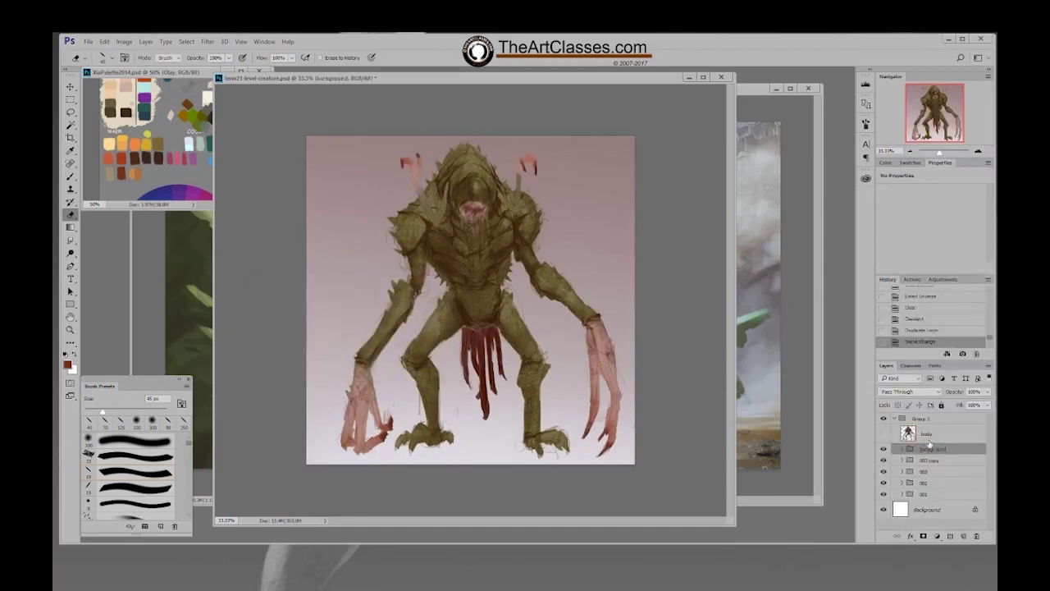
{"action": "key", "text": "Return"}
{"action": "key", "text": "ctrl+e"}
Duplicate the 003 copy group again, name the duplicate tail, and merge it into a single layer
{"action": "left_click", "coordinate": [933, 469]}
{"action": "key", "text": "ctrl+j"}
{"action": "double_click", "coordinate": [925, 468]}
{"action": "type", "text": "tail"}
{"action": "key", "text": "Return"}
{"action": "key", "text": "ctrl+e"}
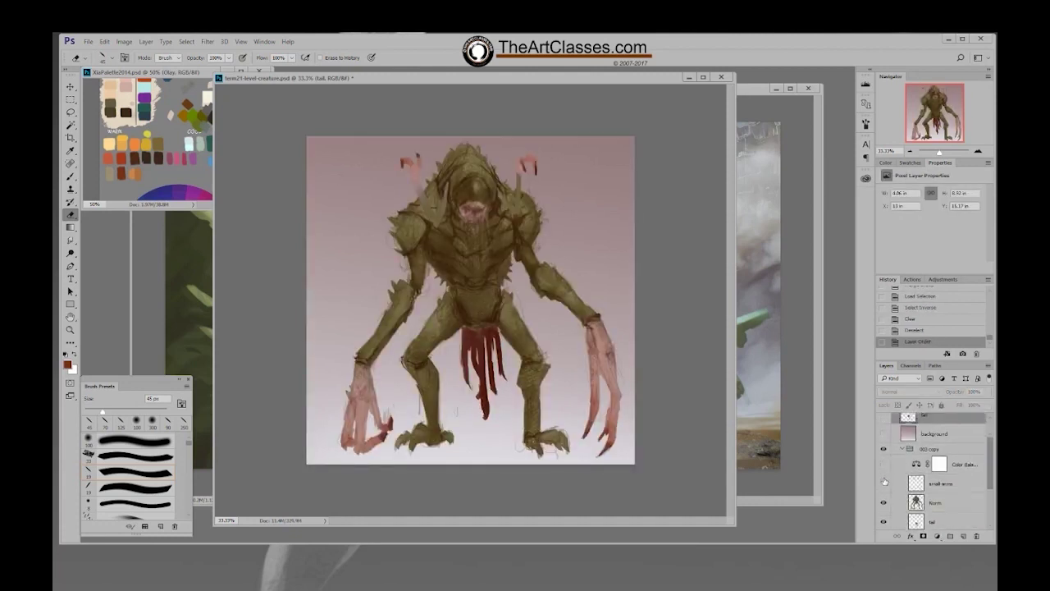
Isolate the small arms in the remaining group copy and merge it into a layer named small-arms
{"action": "left_click", "coordinate": [883, 467], "text": "alt"}
{"action": "left_click", "coordinate": [933, 469]}
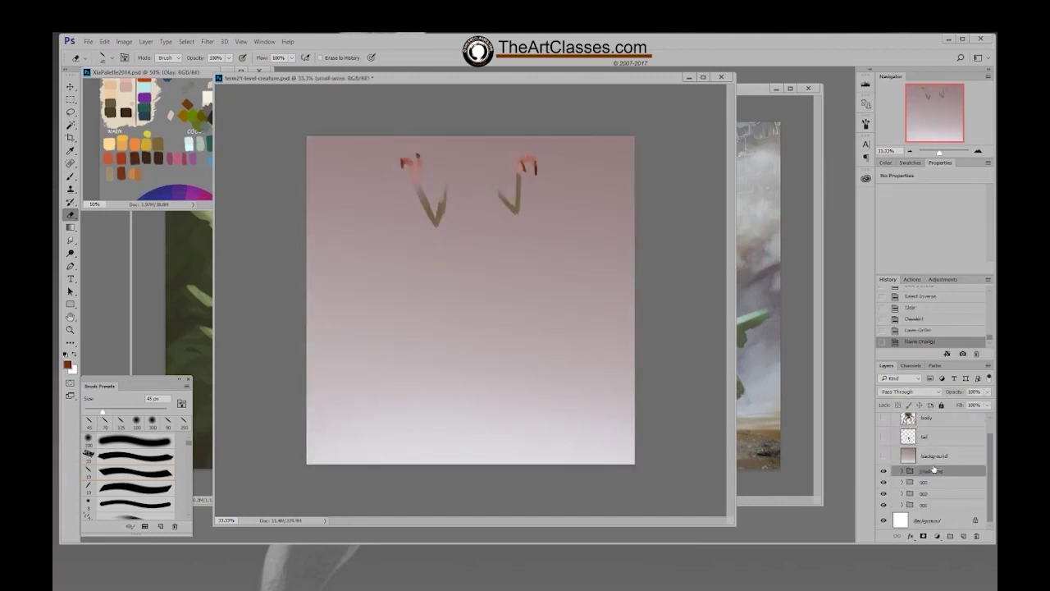
{"action": "left_click", "coordinate": [883, 470], "text": "alt"}
Create a layer group named 004 and move the small-arms, body, tail and background layers into it
{"action": "left_click", "coordinate": [950, 536]}
{"action": "double_click", "coordinate": [928, 427]}
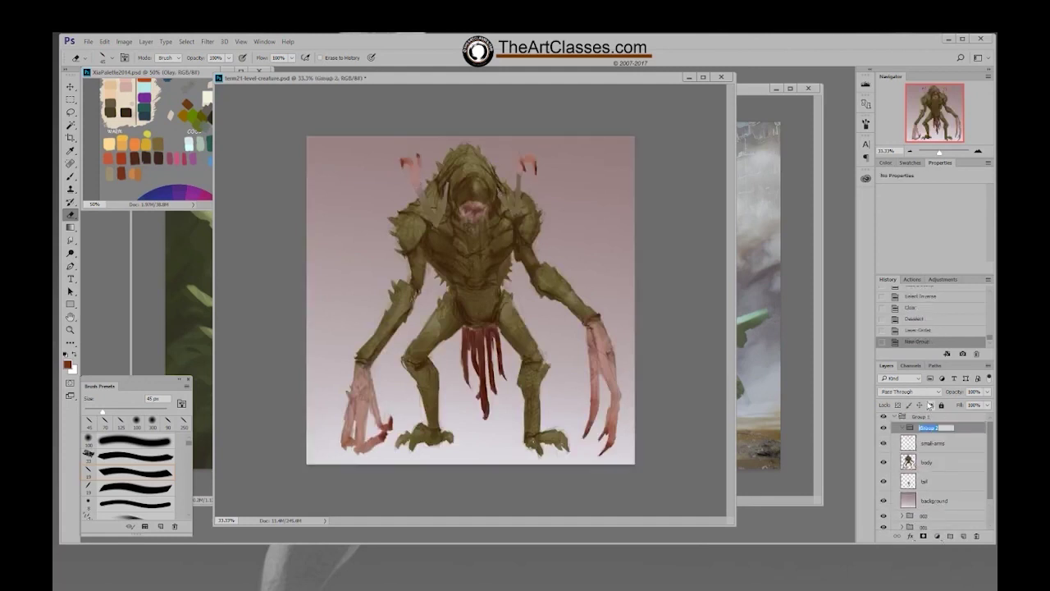
{"action": "type", "text": "004"}
{"action": "key", "text": "Return"}
{"action": "left_click_drag", "start_coordinate": [934, 500], "coordinate": [922, 443]}
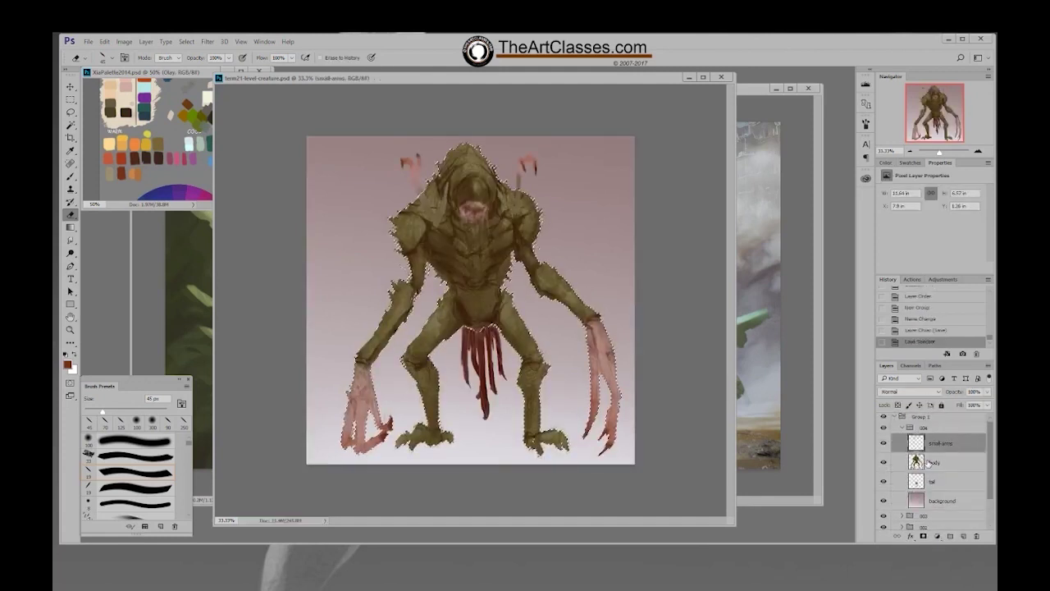
Softly brush warm reddish brown over the selected body on an Overlay layer, and deselect
{"action": "key", "text": "b"}
{"action": "left_click_drag", "start_coordinate": [394, 279], "coordinate": [427, 385]}
{"action": "left_click_drag", "start_coordinate": [509, 263], "coordinate": [575, 344]}
{"action": "left_click_drag", "start_coordinate": [402, 180], "coordinate": [443, 320]}
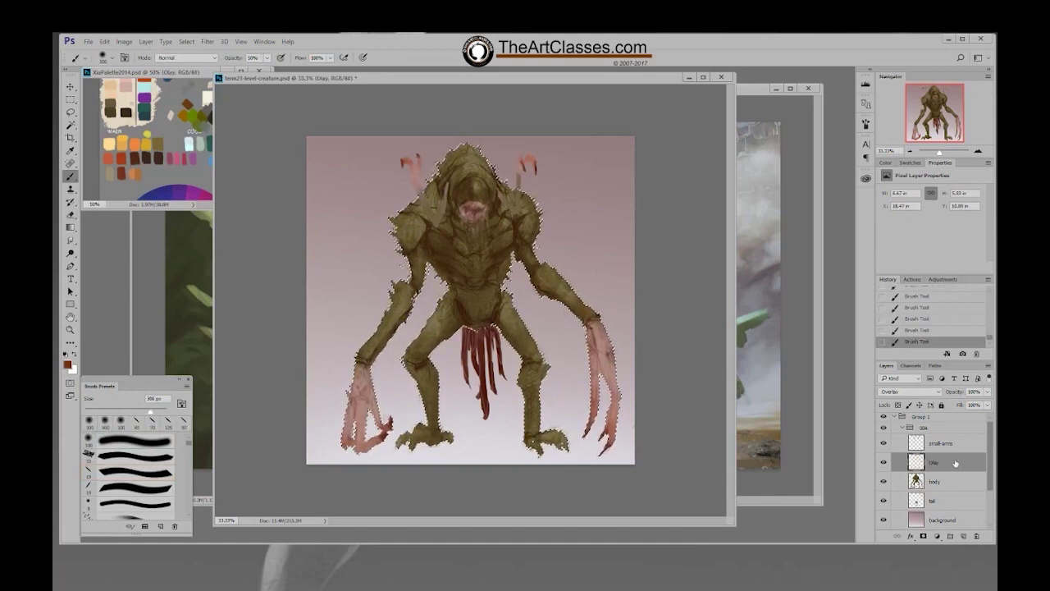
{"action": "key", "text": "ctrl+d"}
Add a layer named Norm above the body layer and paint over the forearm on the canvas's right side
{"action": "left_click", "coordinate": [935, 482]}
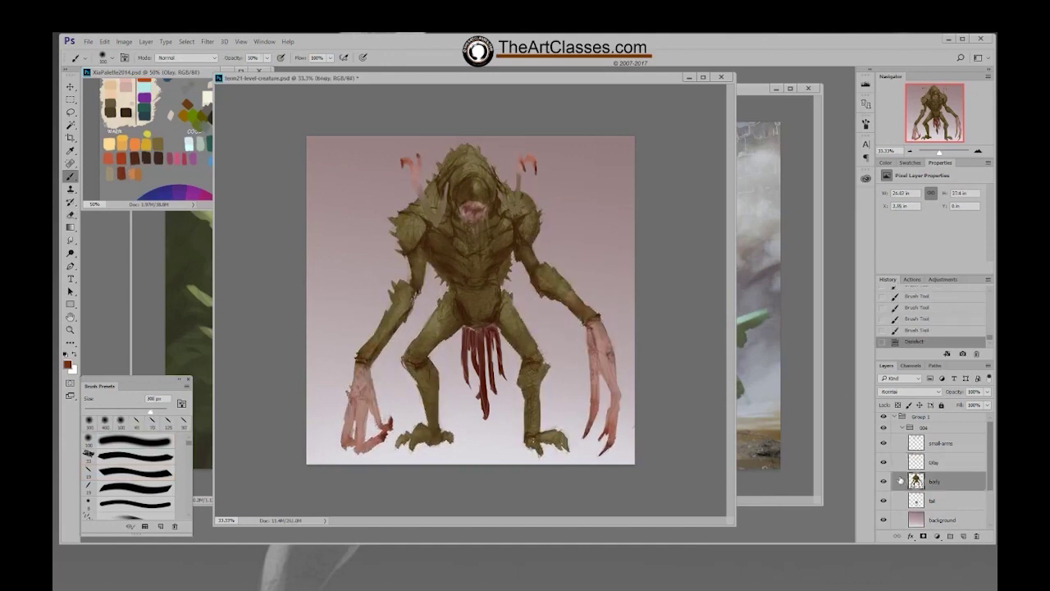
{"action": "left_click", "coordinate": [963, 536]}
{"action": "double_click", "coordinate": [935, 481]}
{"action": "type", "text": "beam"}
{"action": "key", "text": "Return"}
{"action": "left_click_drag", "start_coordinate": [590, 329], "coordinate": [553, 264]}
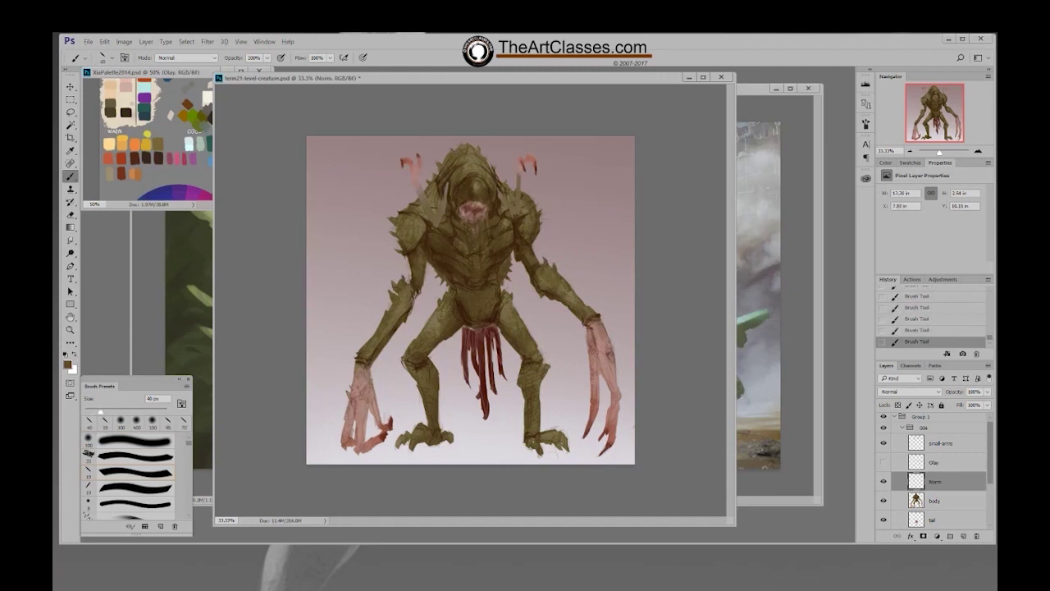
Refine the forearm and wrist on the canvas's left side with sampled olive tones, erasing stray paint along the edge
{"action": "left_click", "coordinate": [419, 238]}
{"action": "left_click", "coordinate": [394, 302], "text": "alt"}
{"action": "left_click", "coordinate": [366, 360], "text": "alt"}
{"action": "left_click", "coordinate": [359, 358], "text": "alt"}
{"action": "key", "text": "e"}
{"action": "left_click_drag", "start_coordinate": [395, 311], "coordinate": [400, 303]}
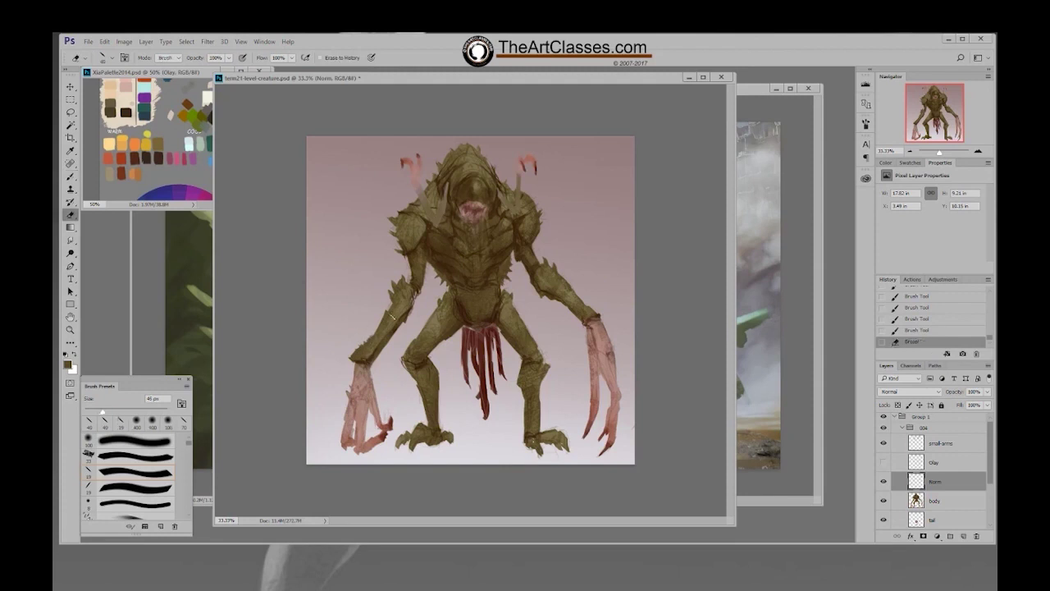
{"action": "key", "text": "b"}
{"action": "left_click", "coordinate": [374, 336]}
{"action": "left_click", "coordinate": [375, 333]}
{"action": "left_click", "coordinate": [379, 328]}
{"action": "left_click", "coordinate": [369, 354]}
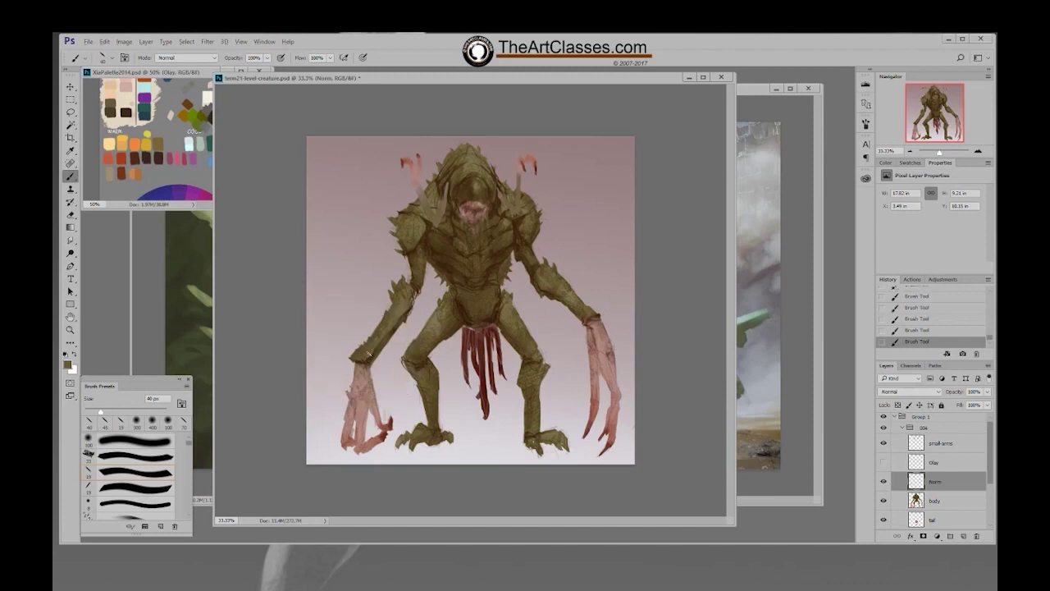
Paint the wrist, forearm spikes and upper arm on the canvas's left side with olive tones sampled along the limb
{"action": "left_click", "coordinate": [361, 363], "text": "alt"}
{"action": "left_click", "coordinate": [387, 423], "text": "alt"}
{"action": "left_click", "coordinate": [389, 420], "text": "alt"}
{"action": "left_click", "coordinate": [366, 357], "text": "alt"}
{"action": "left_click", "coordinate": [379, 350], "text": "alt"}
{"action": "left_click", "coordinate": [412, 309], "text": "alt"}
{"action": "left_click", "coordinate": [419, 297], "text": "alt"}
{"action": "left_click", "coordinate": [420, 283], "text": "alt"}
{"action": "left_click", "coordinate": [418, 266], "text": "alt"}
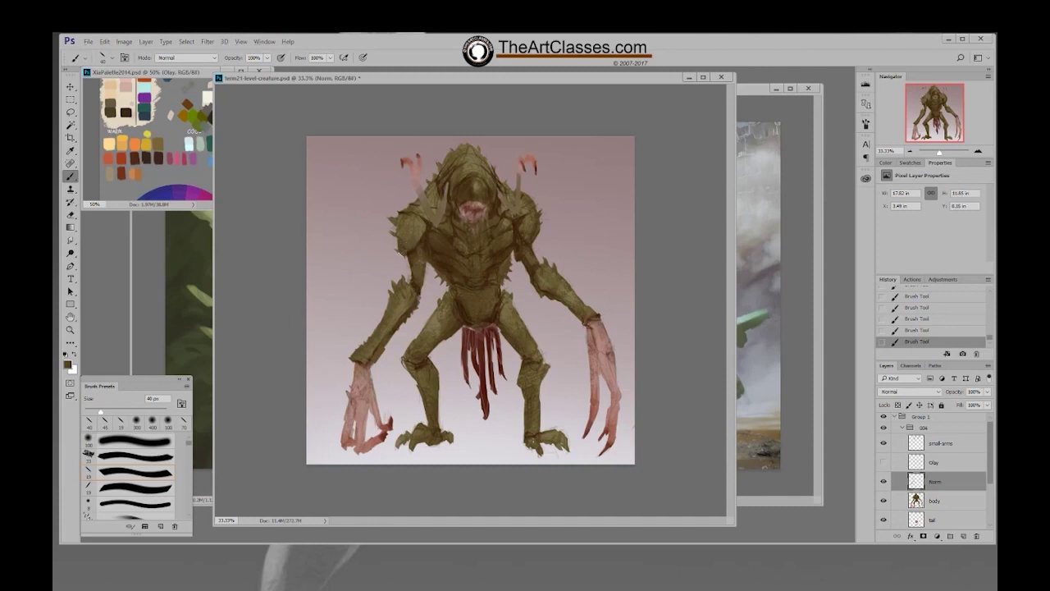
Refine the shoulder on the canvas's left side using sampled olive shades
{"action": "left_click", "coordinate": [420, 243], "text": "alt"}
{"action": "left_click", "coordinate": [417, 231], "text": "alt"}
{"action": "left_click", "coordinate": [419, 242], "text": "alt"}
{"action": "left_click", "coordinate": [409, 221], "text": "alt"}
{"action": "left_click", "coordinate": [414, 226], "text": "alt"}
Choose a textured brush at 60 px and paint dark olive strokes across the head and upper chest
{"action": "right_click", "coordinate": [420, 245]}
{"action": "left_click", "coordinate": [523, 370]}
{"action": "scroll", "coordinate": [541, 395], "scroll_direction": "down", "scroll_amount": 3}
{"action": "double_click", "coordinate": [509, 395]}
{"action": "key", "text": "bracketright"}
{"action": "key", "text": "bracketright"}
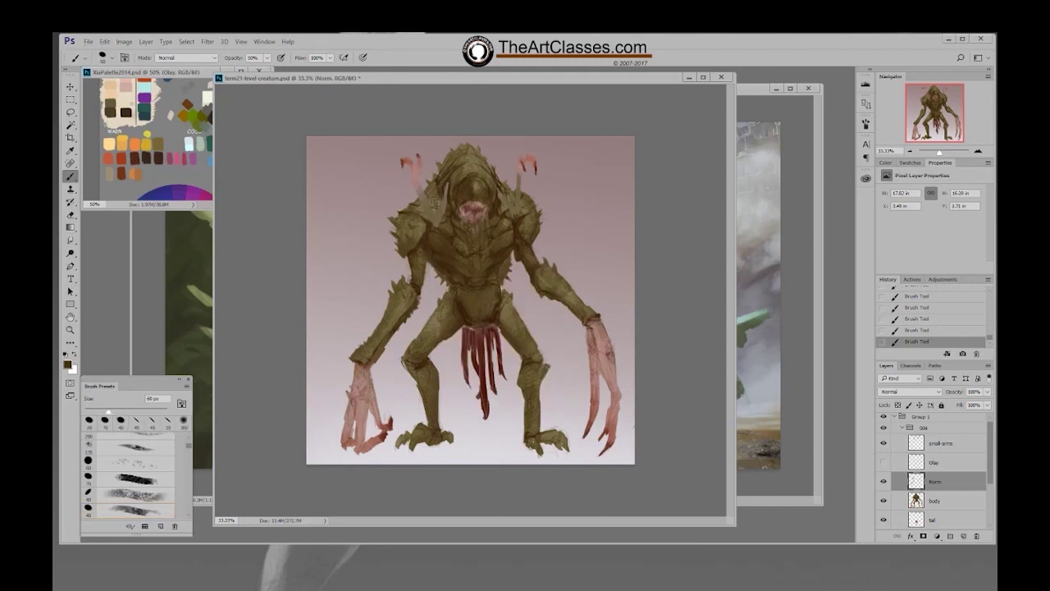
{"action": "mouse_move", "coordinate": [442, 215]}
{"action": "left_mouse_down"}
{"action": "mouse_move", "coordinate": [461, 182]}
{"action": "mouse_move", "coordinate": [456, 155]}
{"action": "mouse_move", "coordinate": [487, 156]}
{"action": "mouse_move", "coordinate": [473, 151]}
{"action": "mouse_move", "coordinate": [493, 174]}
{"action": "left_mouse_up"}
Switch to a hard-edged brush at about 45 px and repaint the shoulder on the canvas's right side with sampled olive tones
{"action": "right_click", "coordinate": [458, 235]}
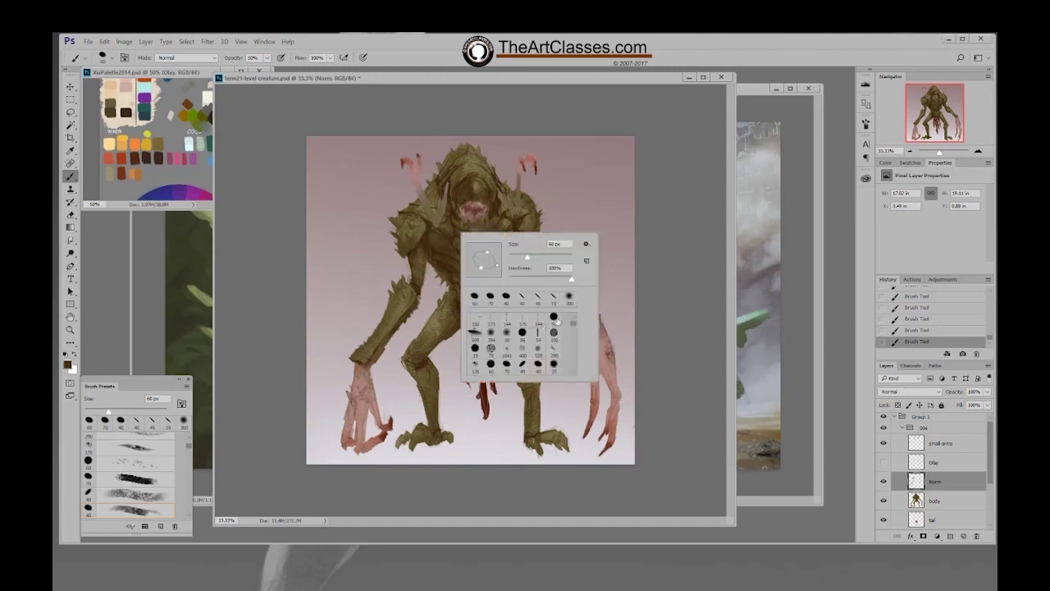
{"action": "double_click", "coordinate": [527, 324]}
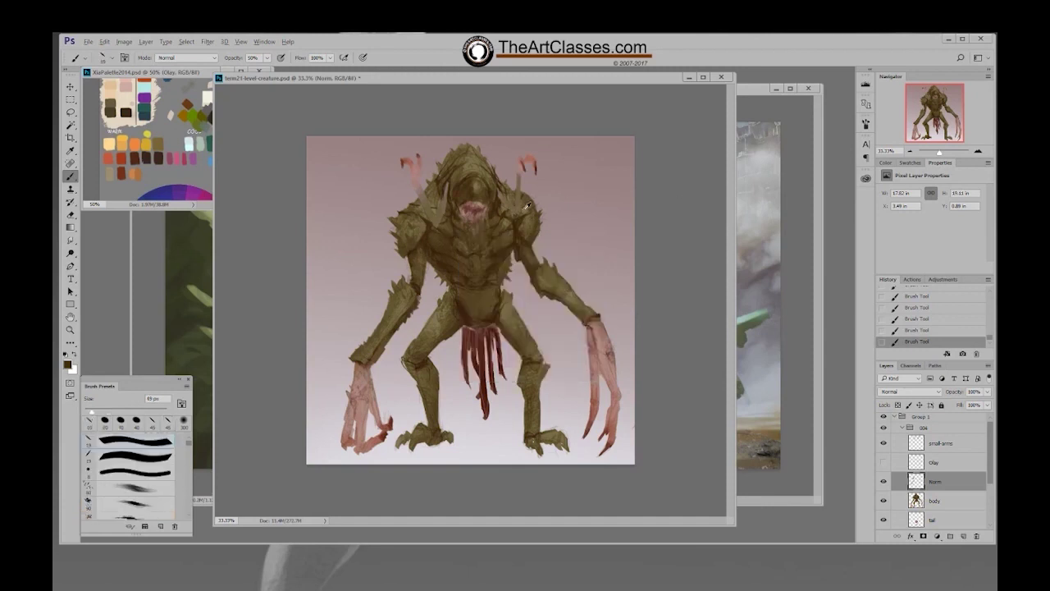
{"action": "key", "text": "bracketleft"}
{"action": "left_click", "coordinate": [529, 210]}
{"action": "left_click", "coordinate": [533, 237], "text": "alt"}
{"action": "left_click", "coordinate": [518, 236]}
{"action": "left_click", "coordinate": [534, 252], "text": "alt"}
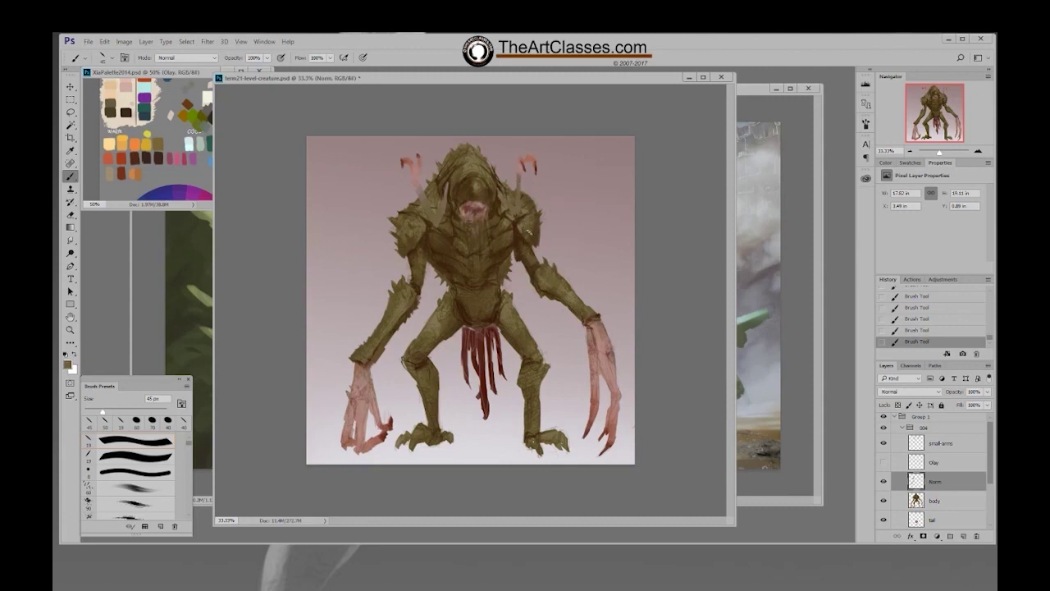
{"action": "left_click", "coordinate": [540, 237], "text": "alt"}
{"action": "double_click", "coordinate": [655, 315]}
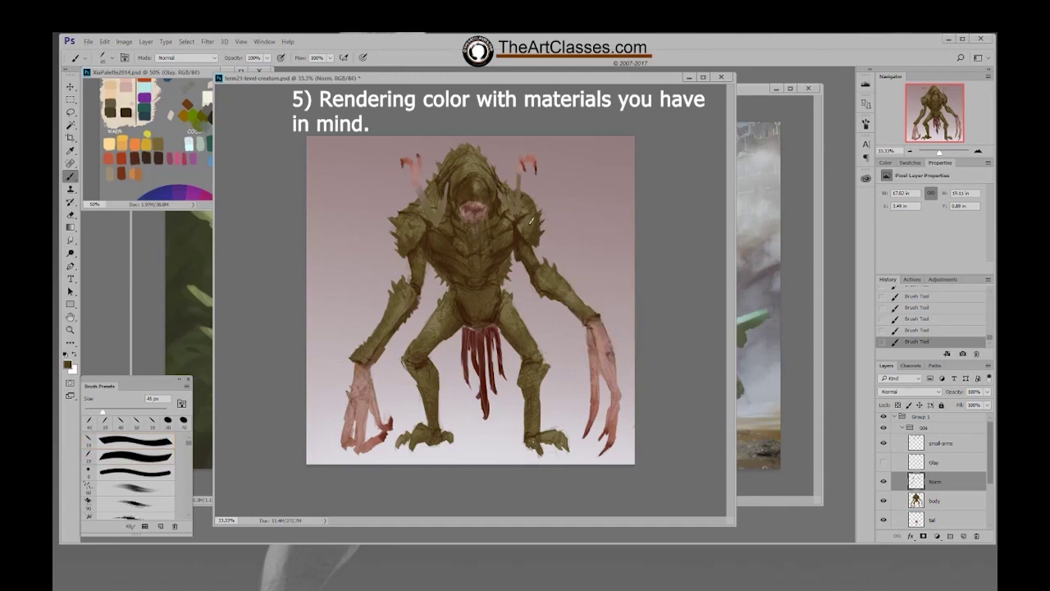
Detail the outer edge of the right-hand shoulder plate with a smaller brush, and check the document's image size
{"action": "left_click", "coordinate": [521, 223], "text": "alt"}
{"action": "left_click_drag", "start_coordinate": [539, 223], "coordinate": [539, 226]}
{"action": "key", "text": "bracketleft"}
{"action": "key", "text": "bracketleft"}
{"action": "left_click", "coordinate": [535, 227], "text": "alt"}
{"action": "key", "text": "ctrl+alt+i"}
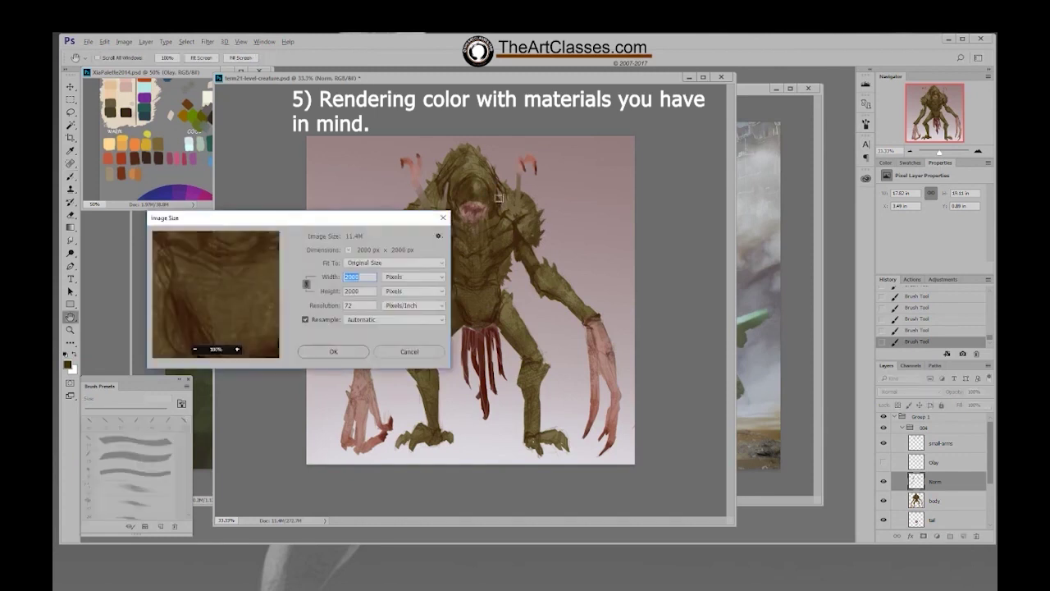
{"action": "key", "text": "Escape"}
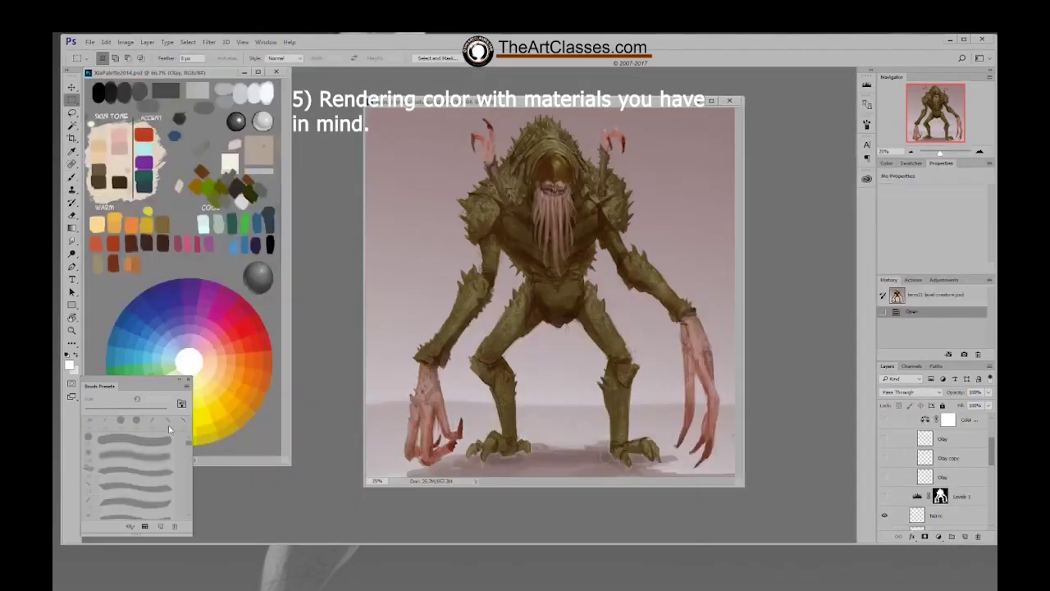
Move the creature document window beside the palette window and enlarge it to show the whole canvas
{"action": "left_click_drag", "start_coordinate": [566, 103], "coordinate": [491, 88]}
{"action": "left_click_drag", "start_coordinate": [669, 470], "coordinate": [768, 534]}
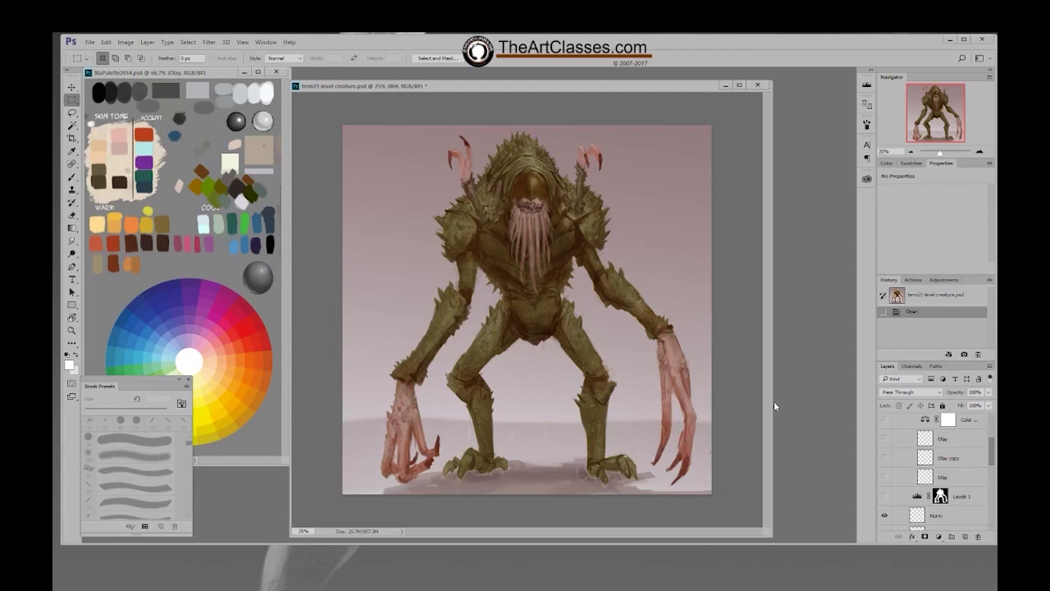
{"action": "left_click_drag", "start_coordinate": [772, 402], "coordinate": [814, 392]}
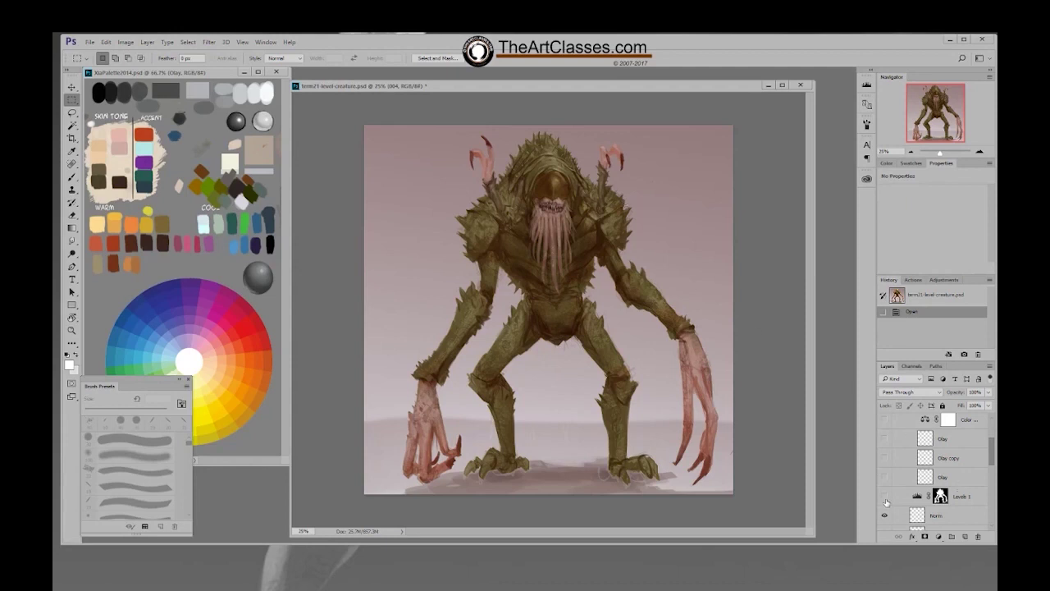
Inspect the Levels 1 adjustment, and show and select the Olay lighting layer directly above it
{"action": "left_click", "coordinate": [916, 497]}
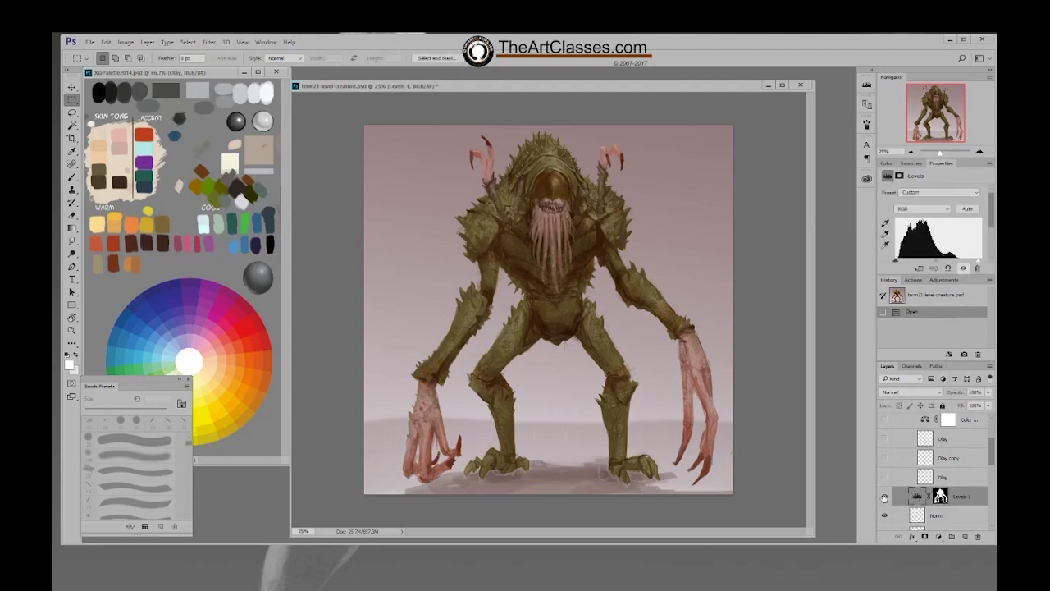
{"action": "left_click", "coordinate": [886, 496]}
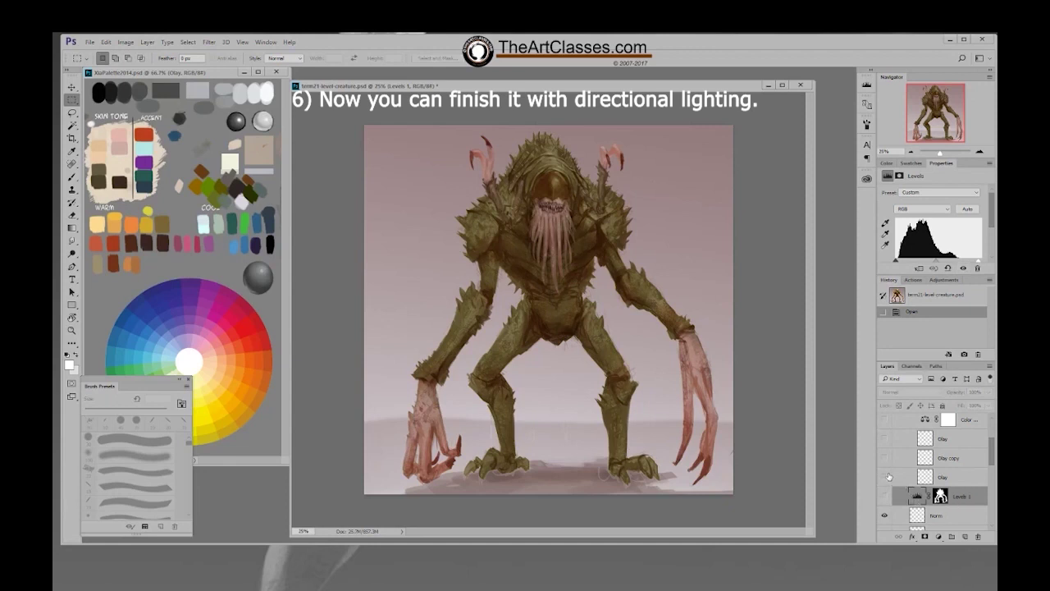
{"action": "left_click", "coordinate": [884, 476]}
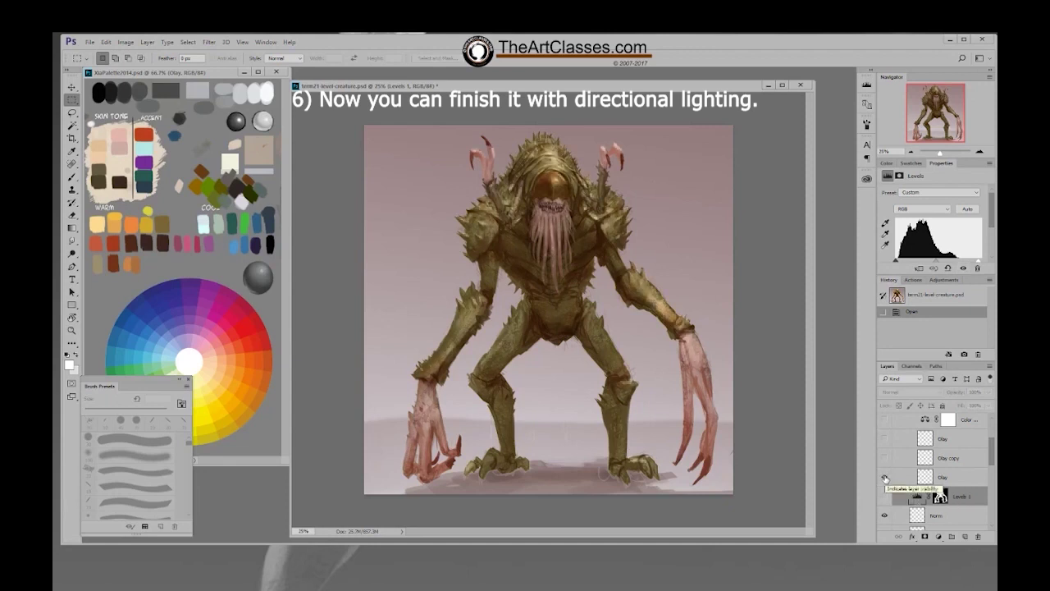
{"action": "left_click", "coordinate": [884, 477]}
{"action": "left_click", "coordinate": [885, 477]}
{"action": "left_click", "coordinate": [950, 477]}
Show the Olay copy and upper Olay lighting layers, comparing the creature with and without the copy
{"action": "left_click", "coordinate": [884, 458]}
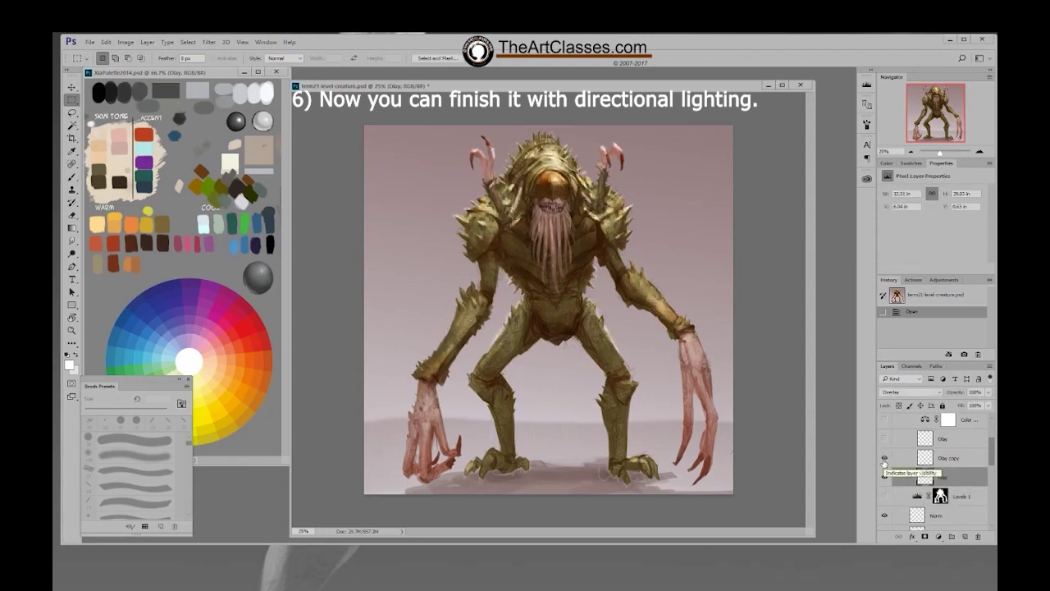
{"action": "left_click", "coordinate": [884, 459]}
{"action": "left_click", "coordinate": [884, 459]}
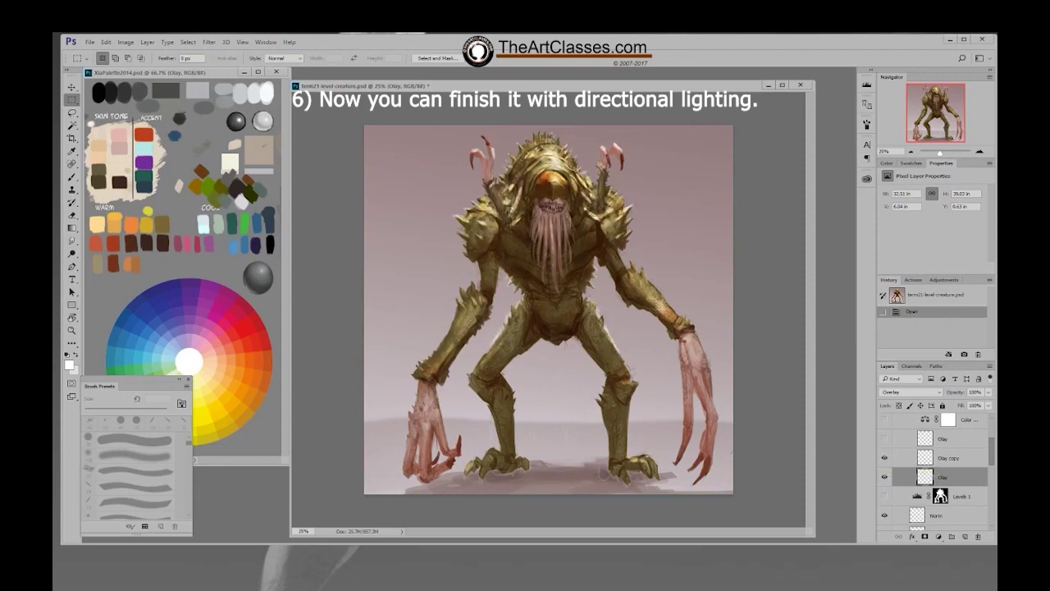
{"action": "left_click", "coordinate": [885, 439]}
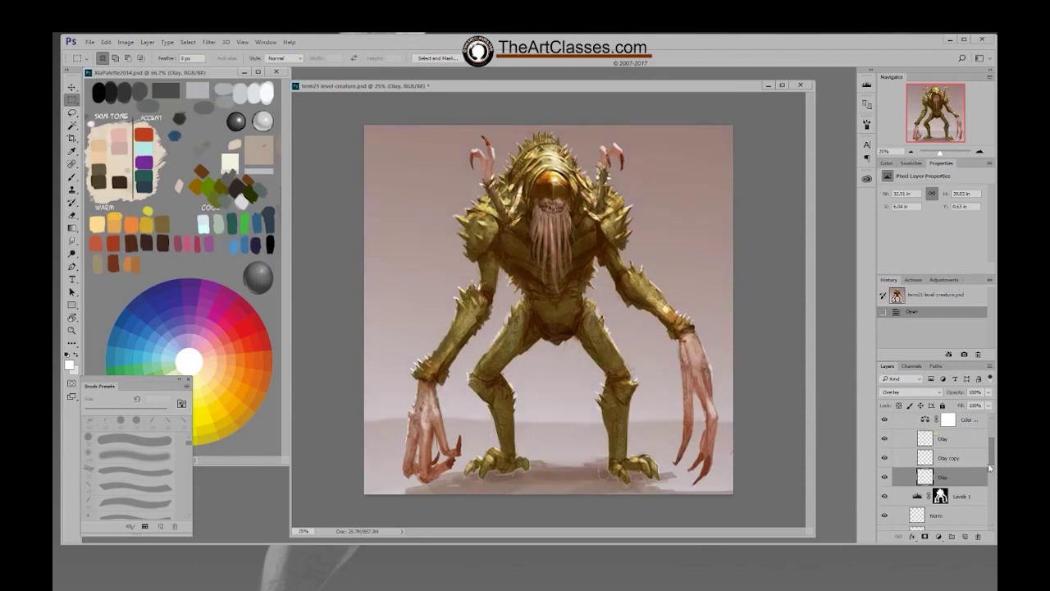
Turn on the 005 group above the 004 group, toggling it to compare both versions of the creature
{"action": "left_click_drag", "start_coordinate": [991, 461], "coordinate": [992, 435]}
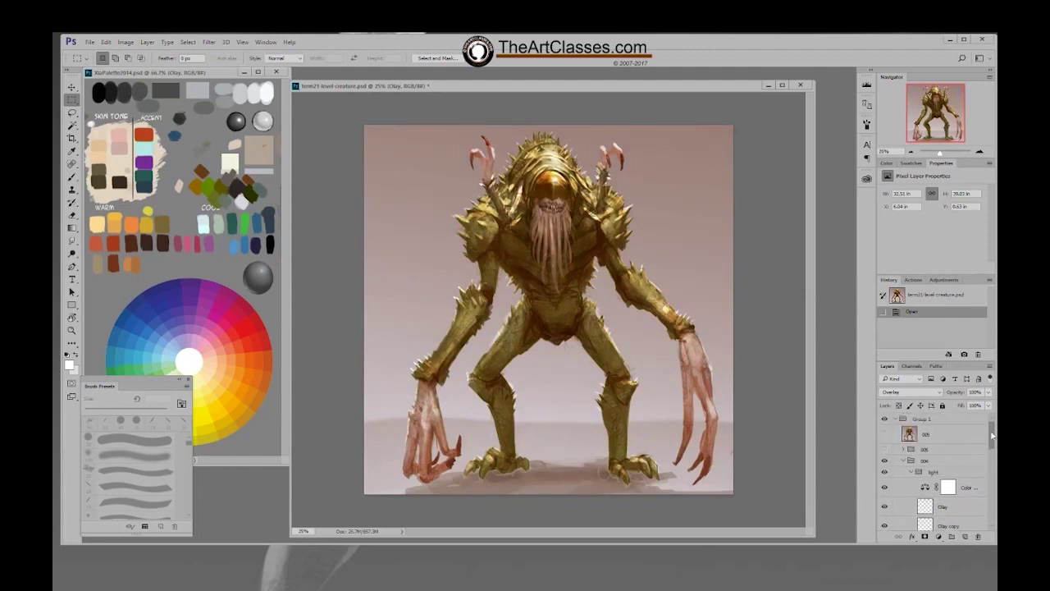
{"action": "left_click", "coordinate": [885, 448]}
{"action": "left_click", "coordinate": [884, 448]}
{"action": "left_click", "coordinate": [884, 448]}
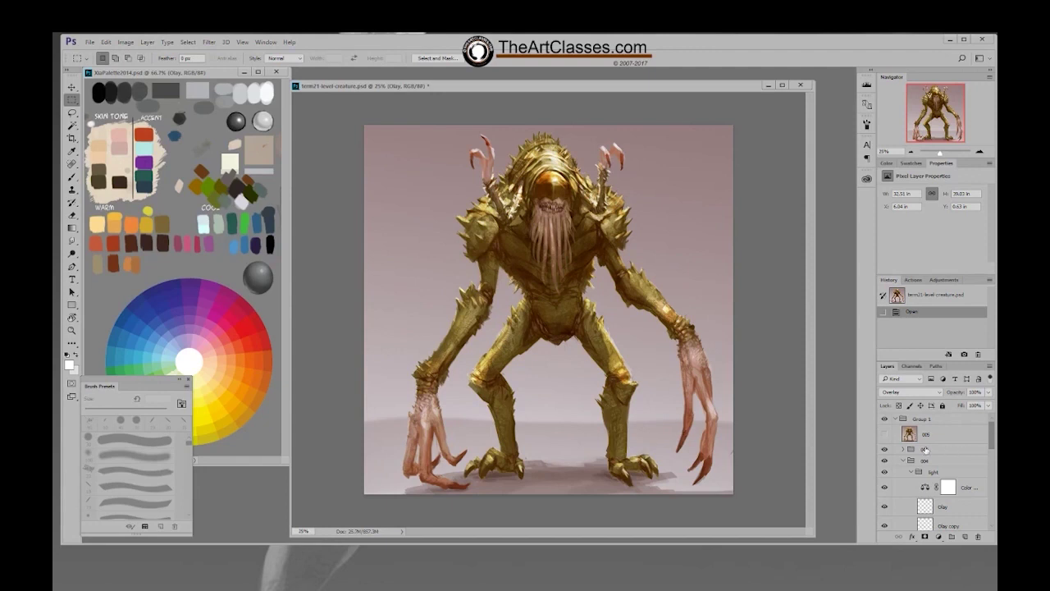
Compare the flattened creature layer above the 005 group with the group's artwork by toggling layer visibility
{"action": "left_click", "coordinate": [884, 434]}
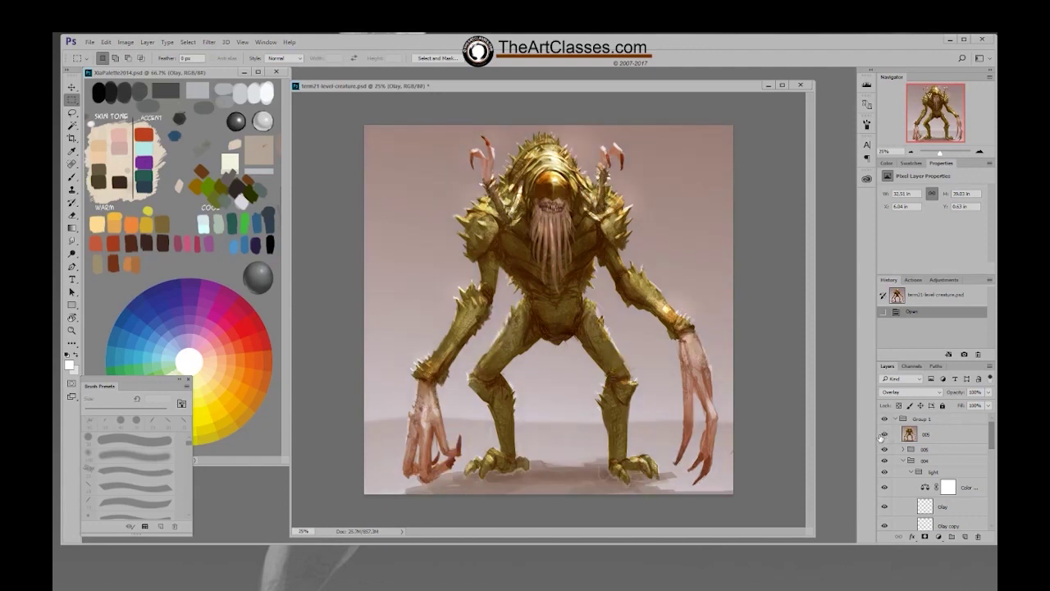
{"action": "left_click", "coordinate": [885, 434]}
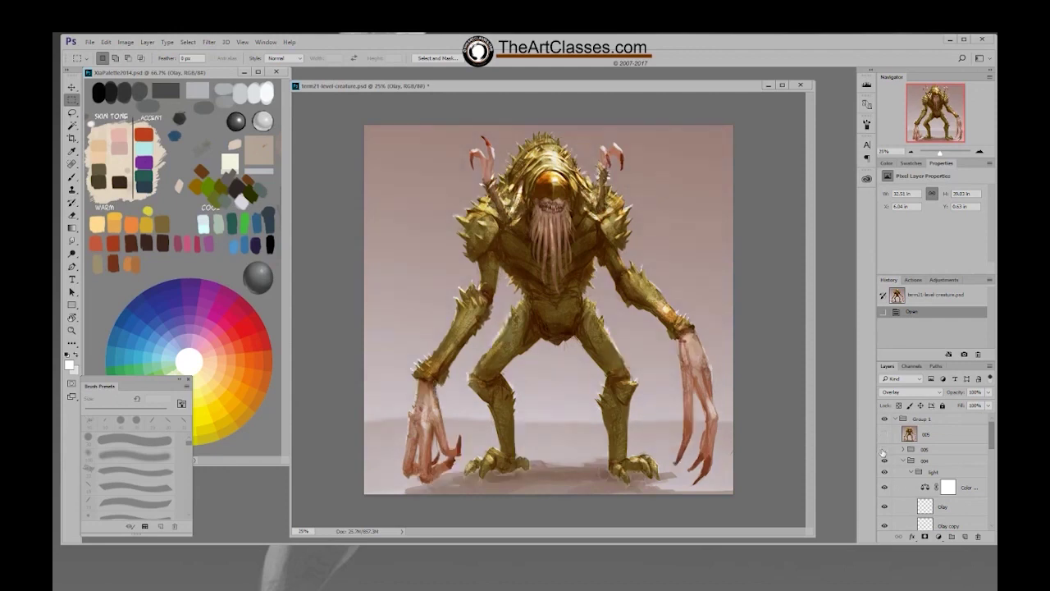
{"action": "left_click", "coordinate": [885, 434]}
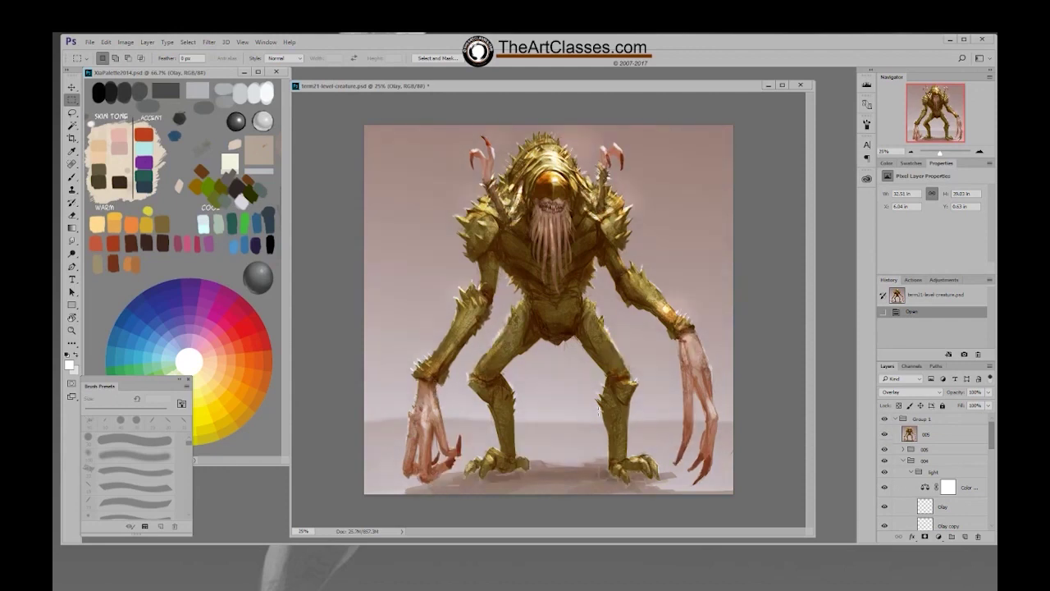
{"action": "left_click", "coordinate": [884, 434]}
Select the 005 group and save the document
{"action": "left_click", "coordinate": [950, 441]}
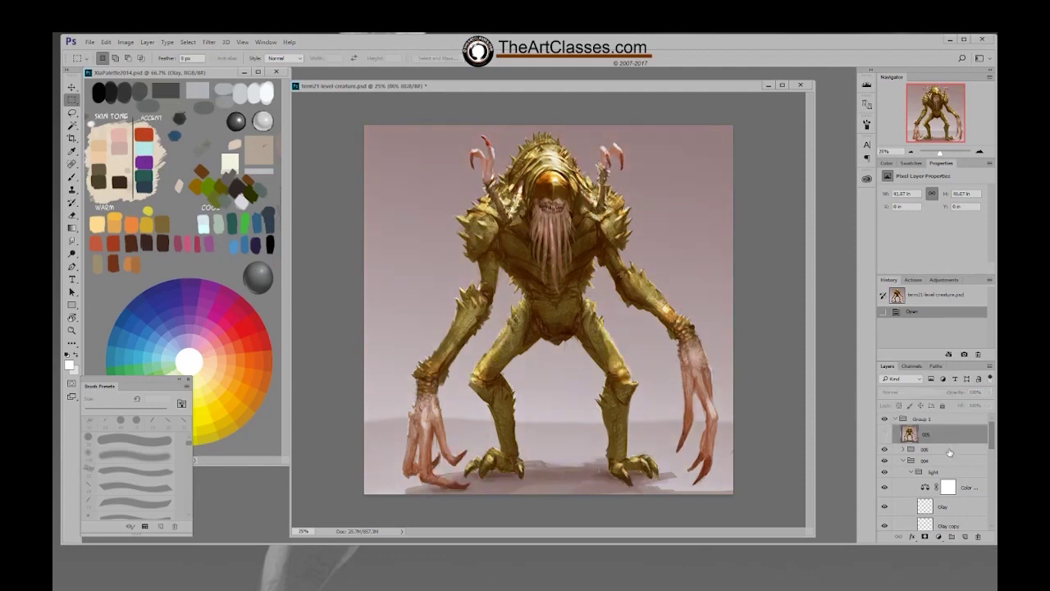
{"action": "left_click", "coordinate": [949, 451]}
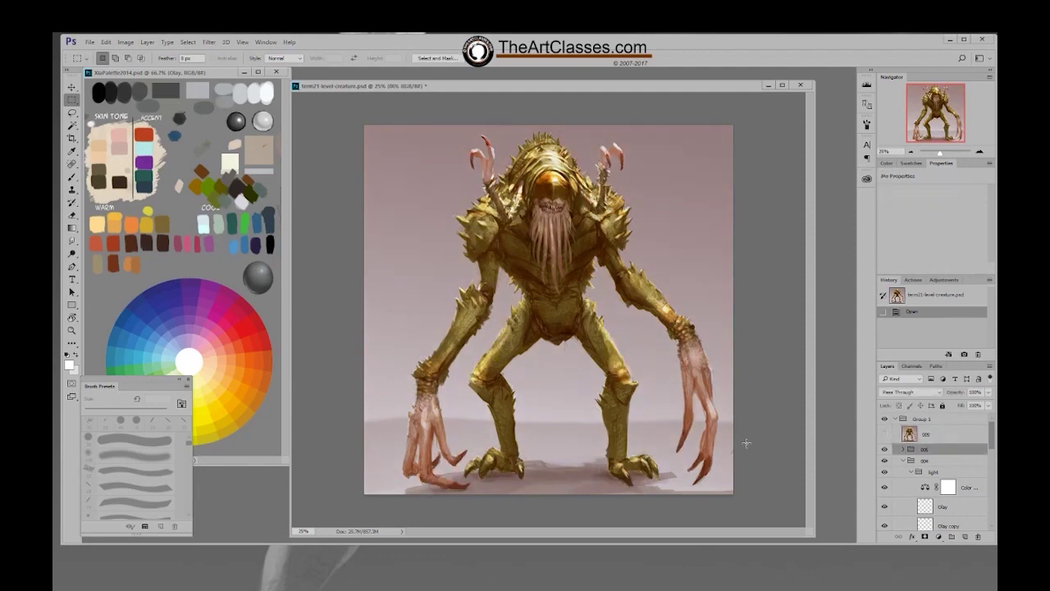
{"action": "key", "text": "ctrl+s"}
Hide the 005 group and the light group's layers to review the creature without its directional lighting
{"action": "left_click", "coordinate": [885, 449]}
{"action": "left_click", "coordinate": [884, 457]}
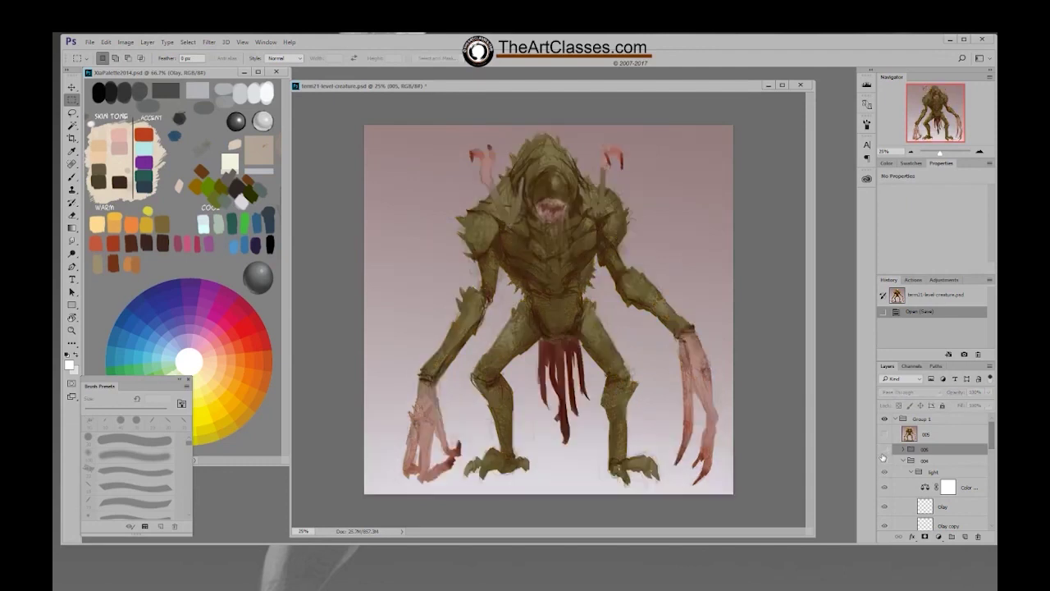
{"action": "left_click", "coordinate": [884, 458]}
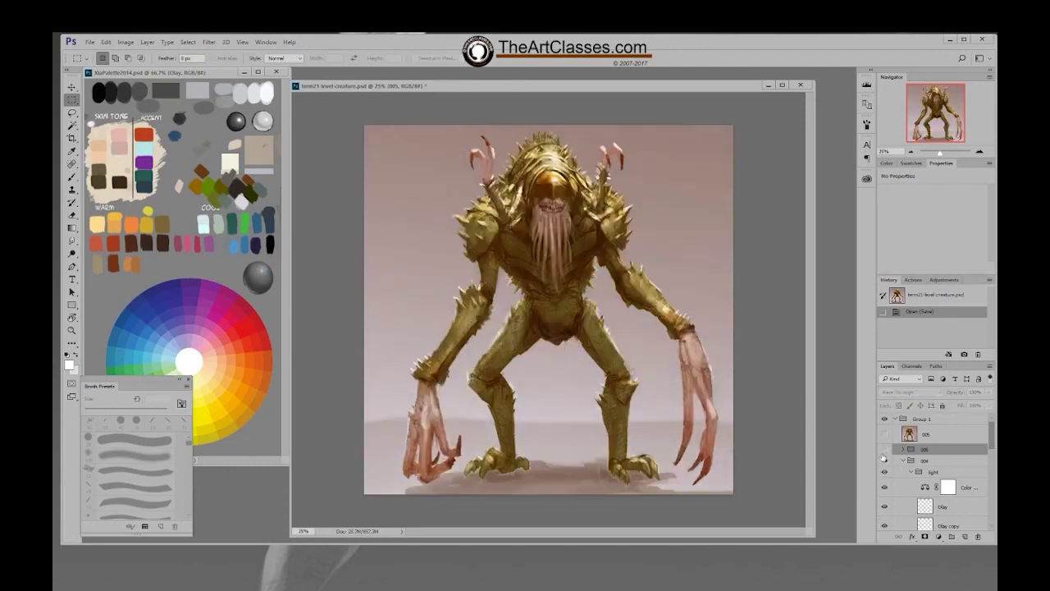
{"action": "left_click", "coordinate": [886, 526]}
{"action": "scroll", "coordinate": [885, 525], "scroll_direction": "down", "scroll_amount": 1}
{"action": "left_click", "coordinate": [885, 523]}
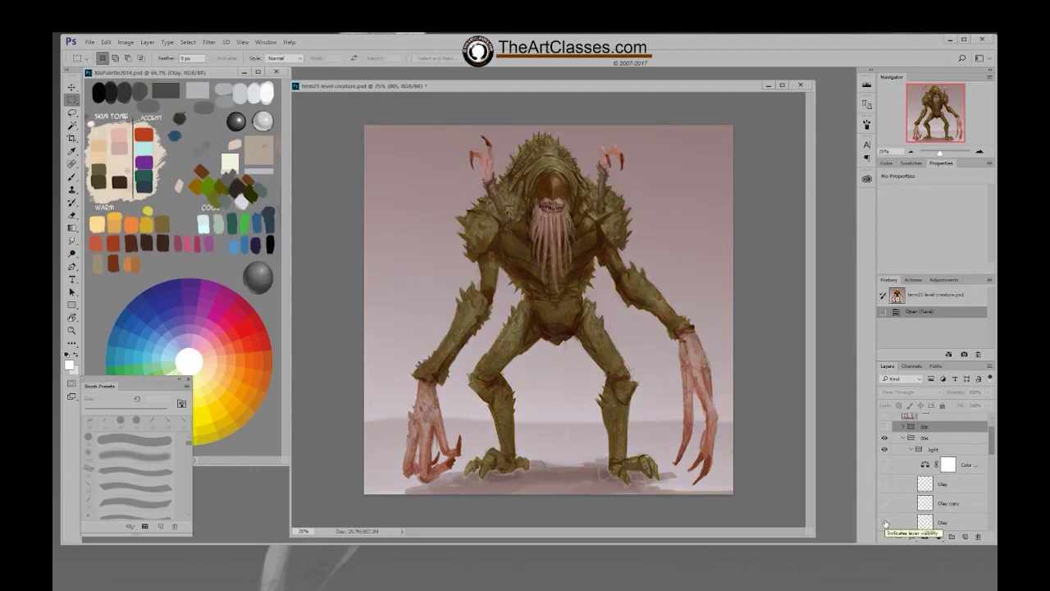
Show the three Olay layers, the color adjustment layer and the 005 group, and save the document
{"action": "left_click", "coordinate": [886, 522]}
{"action": "left_click", "coordinate": [884, 503]}
{"action": "left_click", "coordinate": [884, 484]}
{"action": "left_click", "coordinate": [883, 465]}
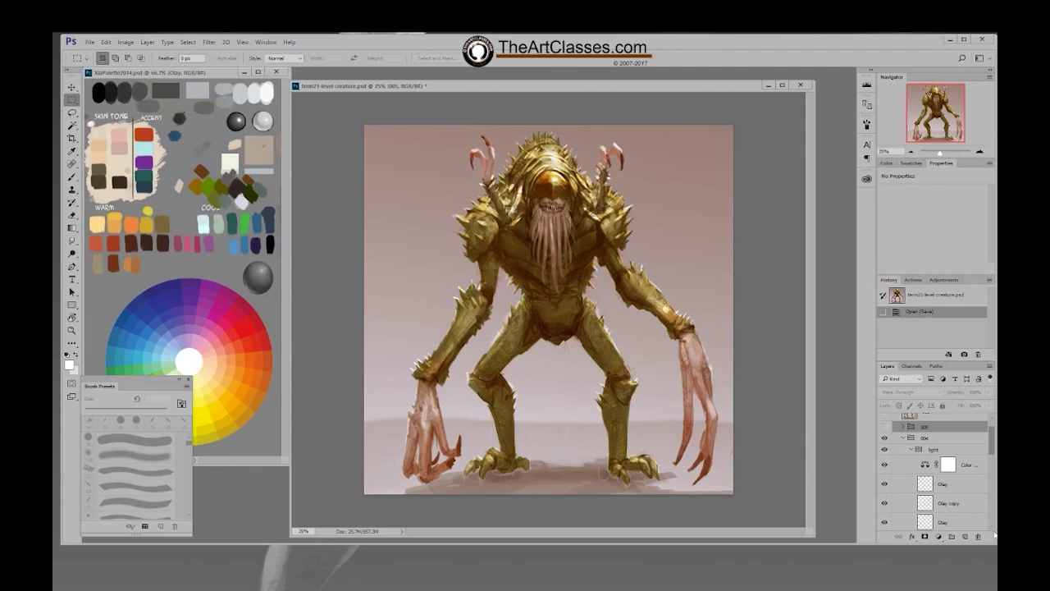
{"action": "left_click", "coordinate": [885, 427]}
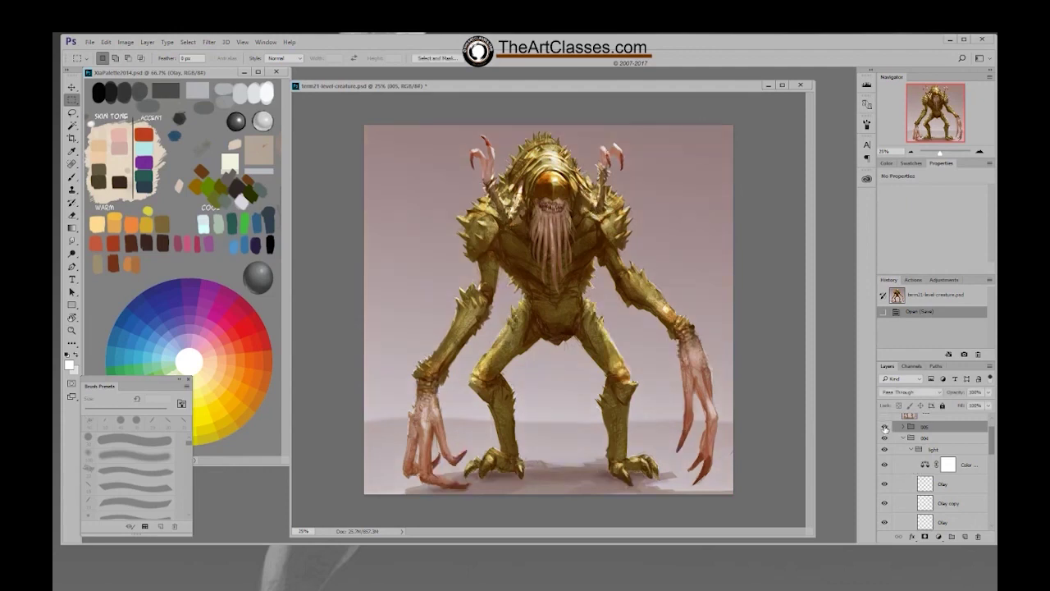
{"action": "key", "text": "ctrl+s"}
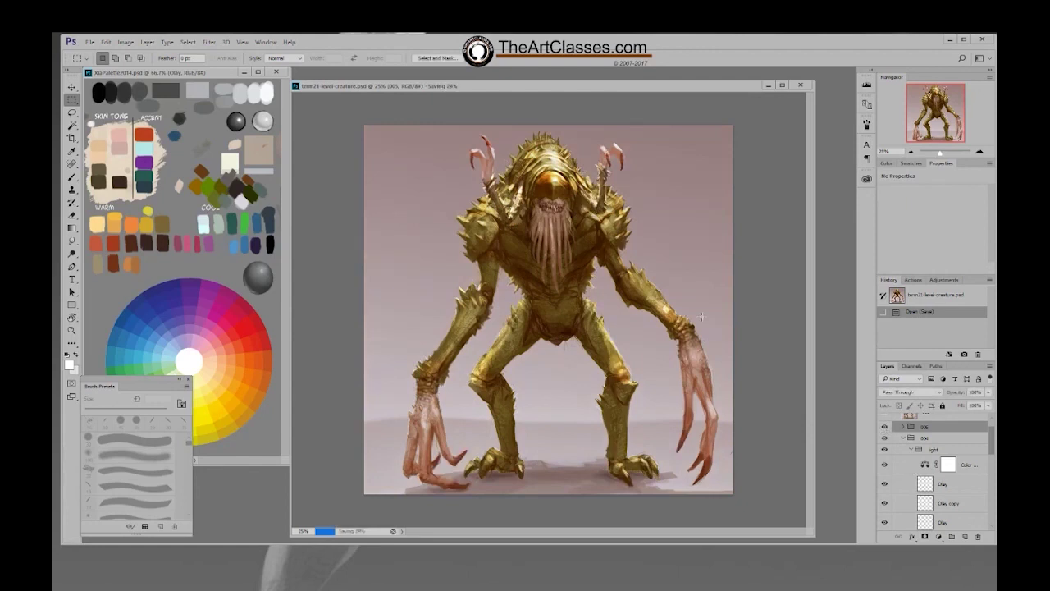